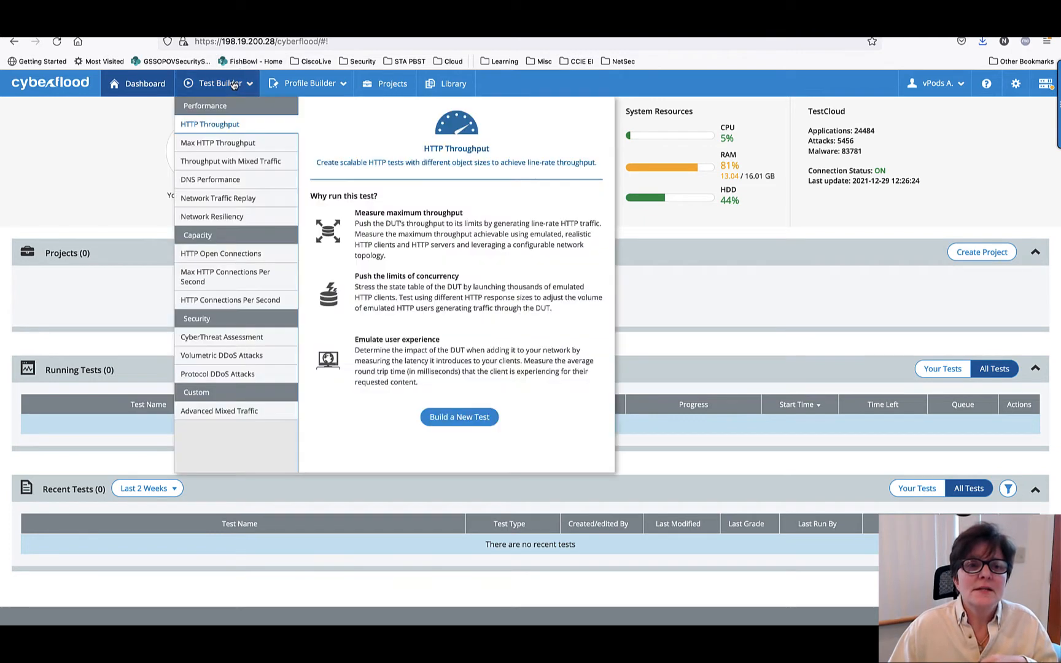
- Start a Throughput with Mixed Traffic test and add the Clients and Servers subnets with the Client VR and Server VR virtual routers
{"action": "left_click", "coordinate": [245, 161]}
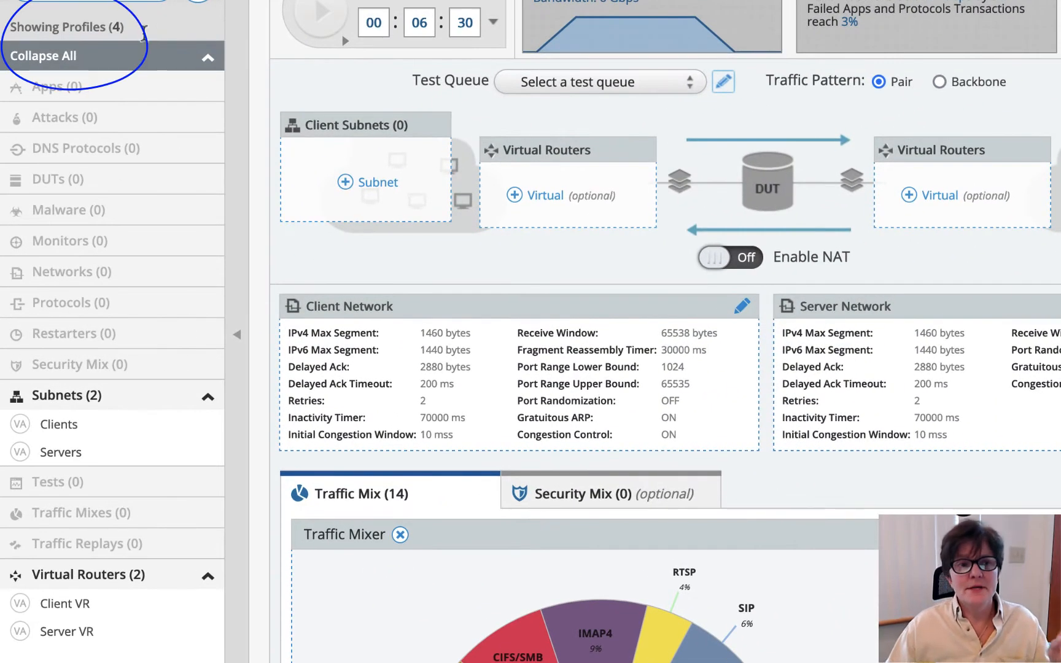
{"action": "left_click_drag", "start_coordinate": [106, 27], "coordinate": [142, 33]}
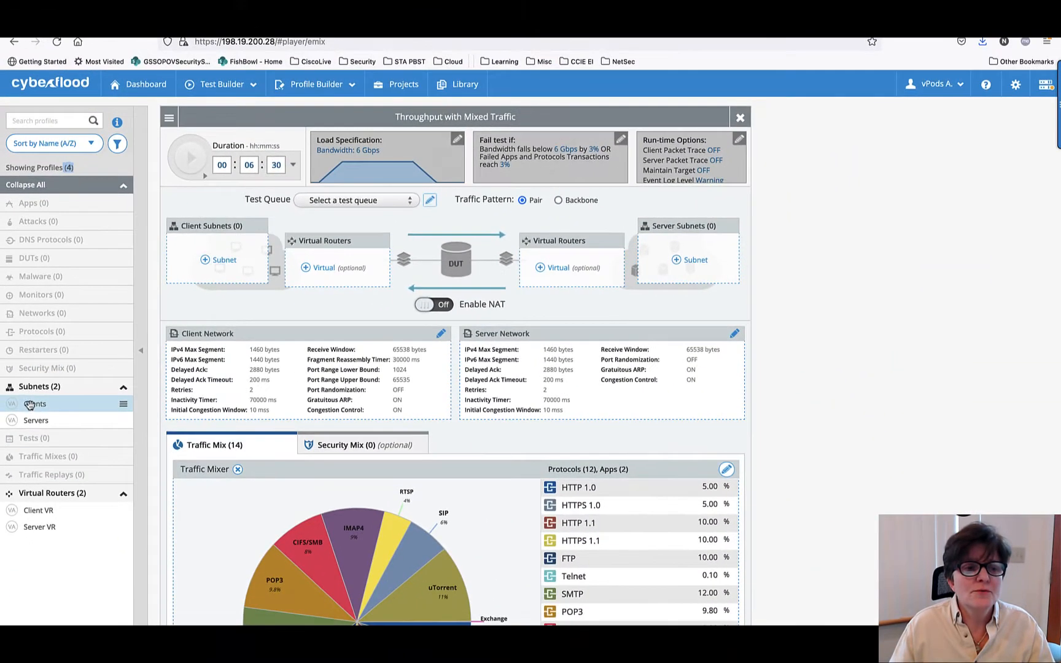
{"action": "left_click_drag", "start_coordinate": [54, 424], "coordinate": [371, 190]}
{"action": "left_click_drag", "start_coordinate": [220, 263], "coordinate": [220, 264]}
{"action": "left_click_drag", "start_coordinate": [36, 420], "coordinate": [696, 270]}
{"action": "left_click_drag", "start_coordinate": [38, 510], "coordinate": [347, 259]}
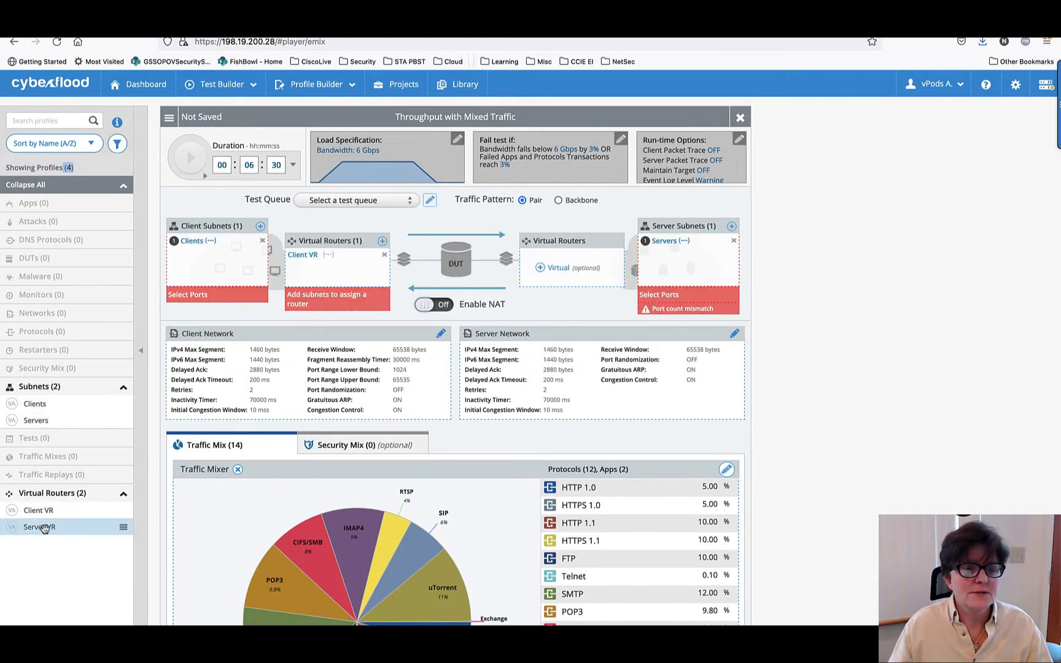
{"action": "left_click_drag", "start_coordinate": [38, 526], "coordinate": [544, 270]}
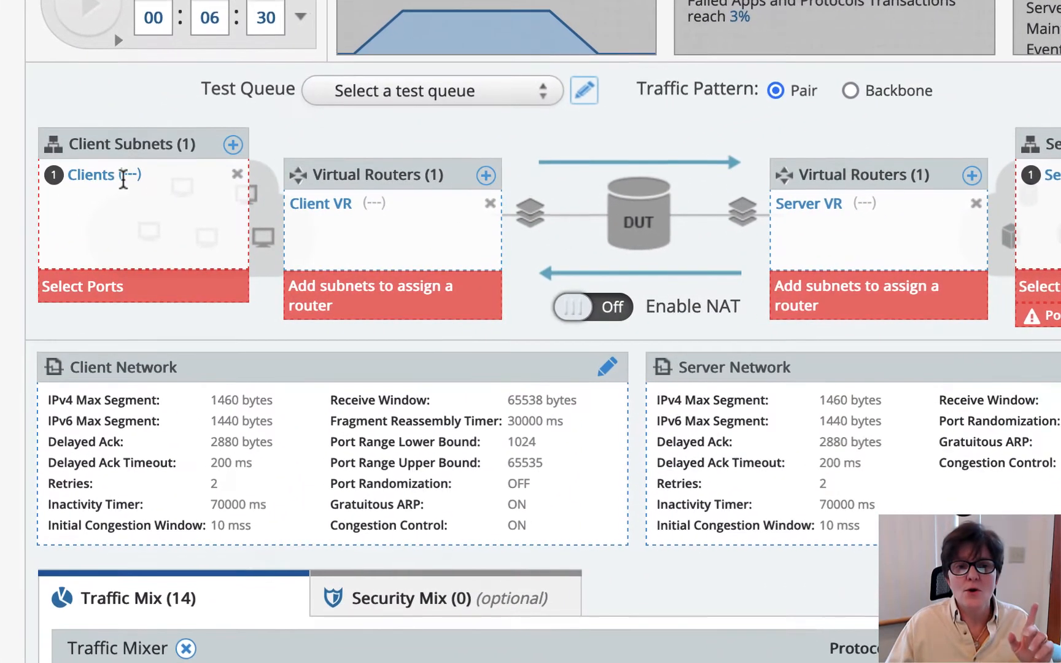
- Select CyberFlood Fun (2 ports) as the test queue
{"action": "mouse_move", "coordinate": [132, 176]}
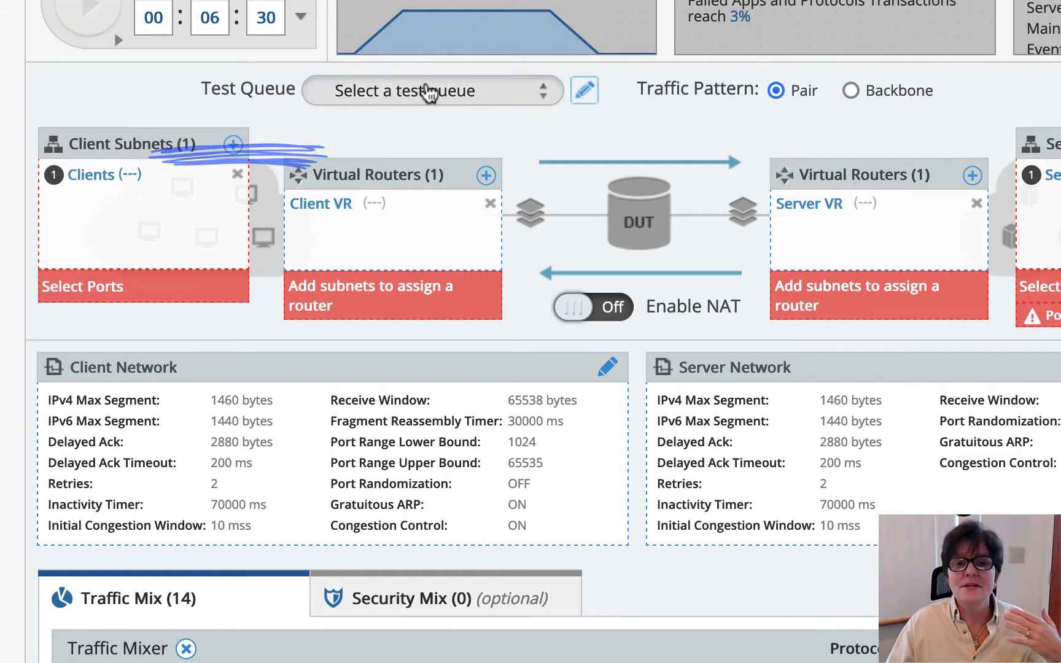
{"action": "left_click", "coordinate": [421, 91]}
{"action": "left_click", "coordinate": [424, 104]}
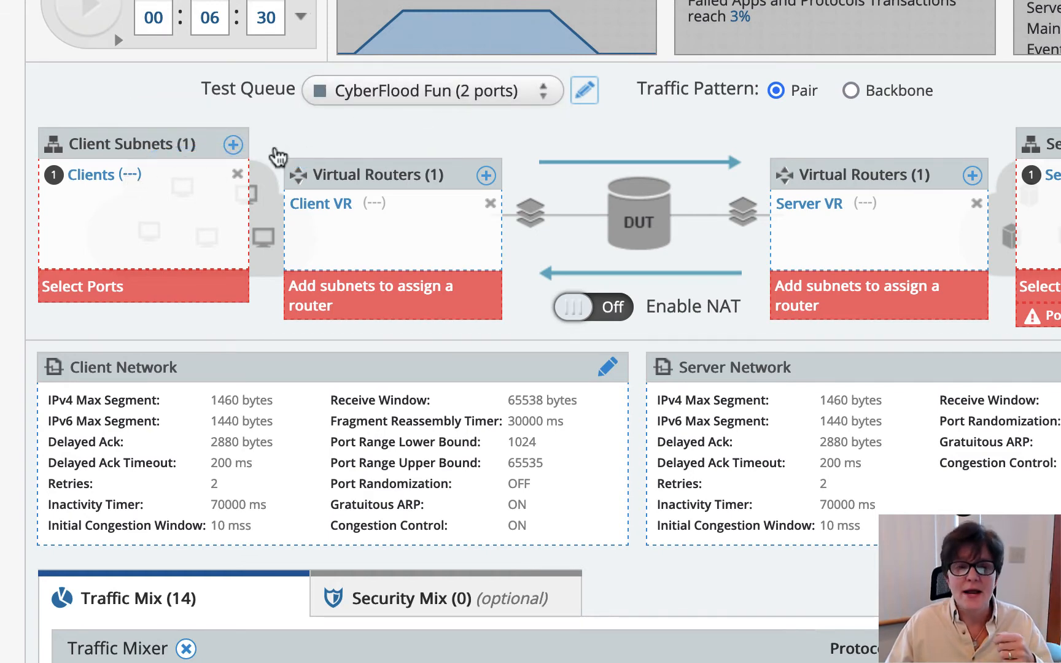
- Assign port 1/1 to the Clients subnet and port 1/2 to the Servers subnet
{"action": "left_click", "coordinate": [129, 176]}
{"action": "left_click", "coordinate": [211, 362]}
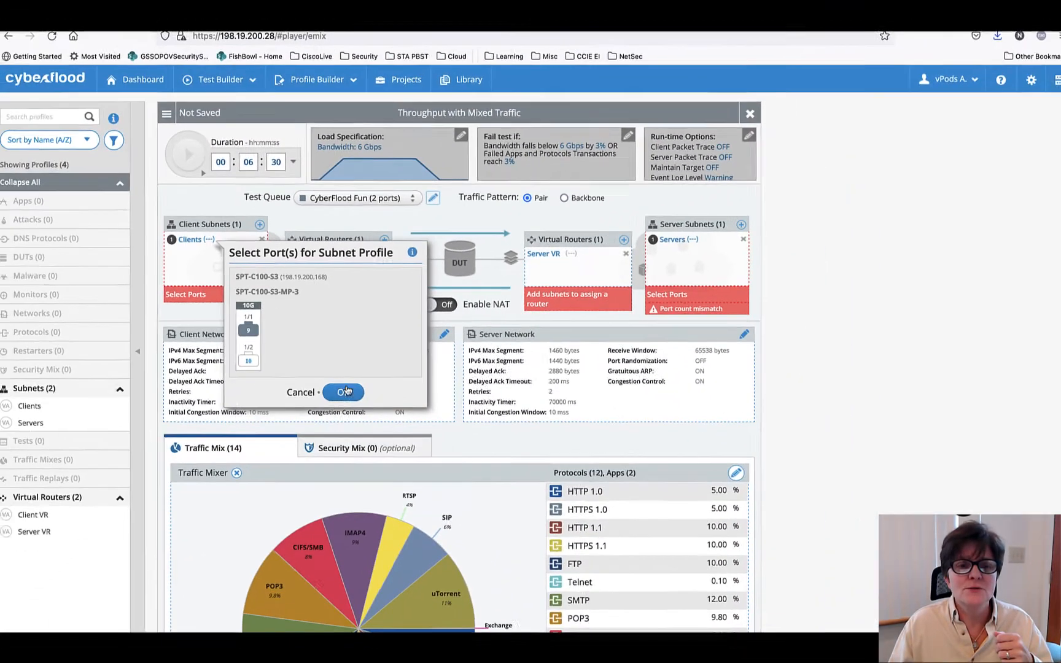
{"action": "left_click", "coordinate": [345, 392]}
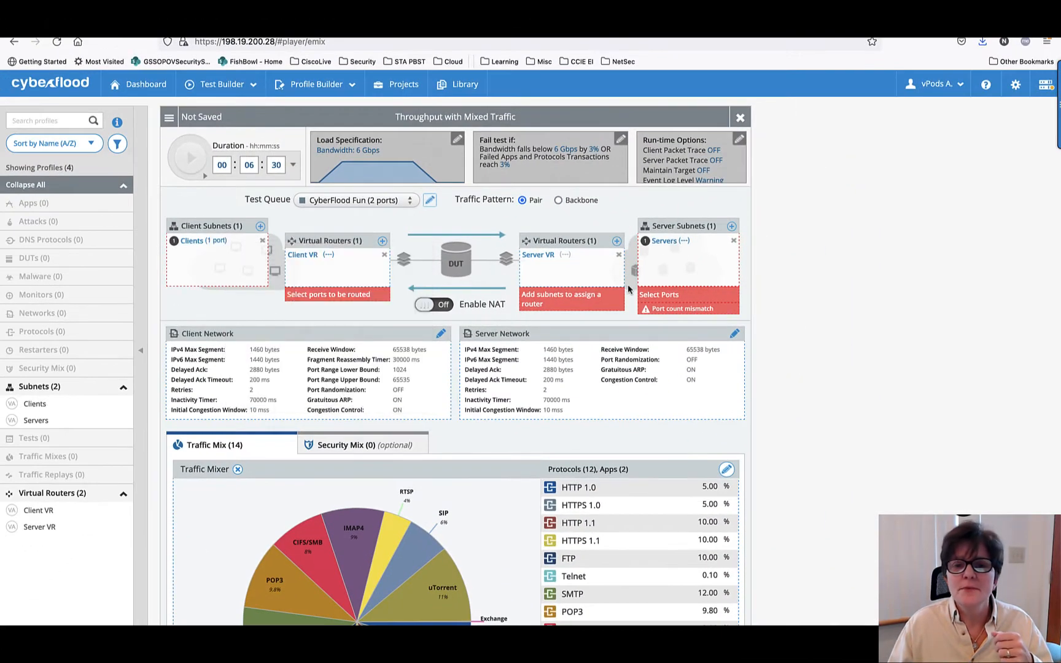
{"action": "left_click", "coordinate": [693, 240]}
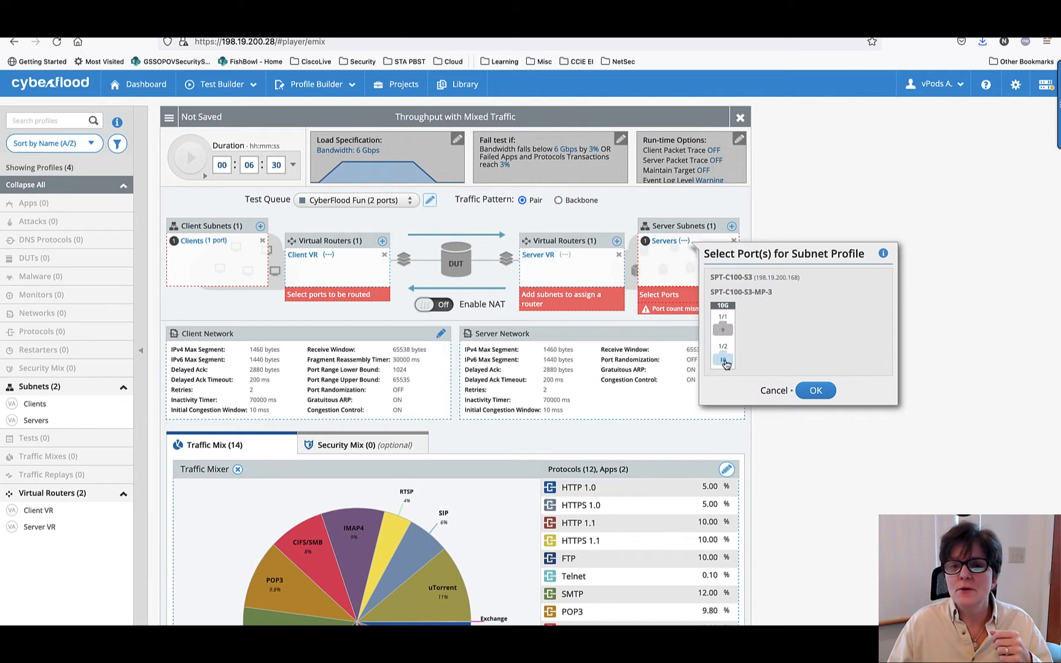
{"action": "left_click", "coordinate": [722, 360]}
{"action": "left_click", "coordinate": [815, 390]}
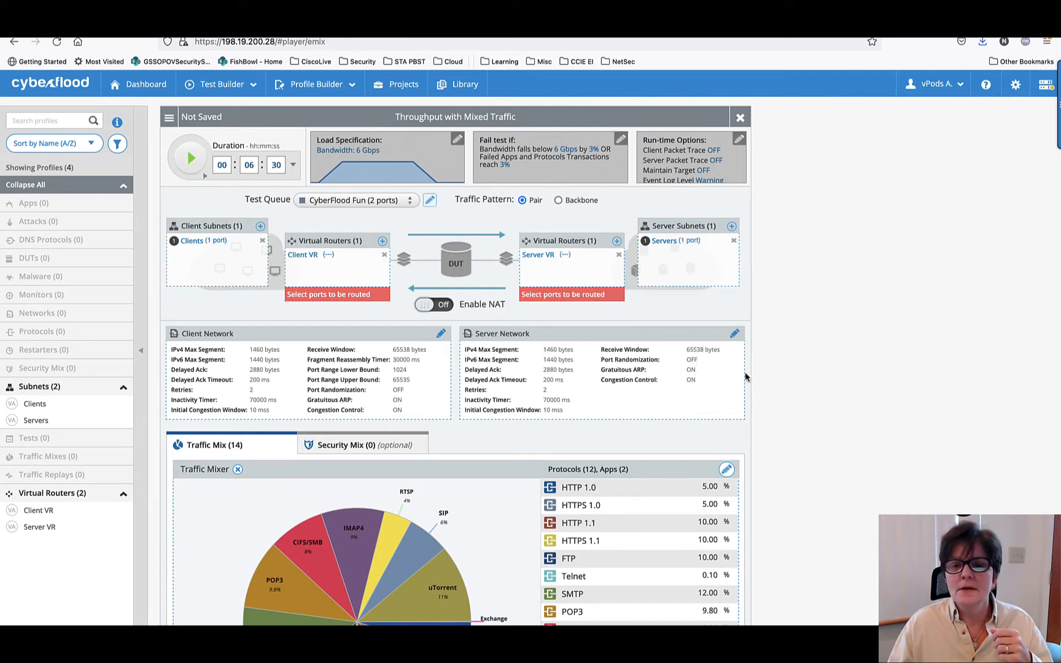
- Assign the Client VR virtual router to port 1/1 and the Server VR virtual router to port 1/2
{"action": "left_click", "coordinate": [329, 257]}
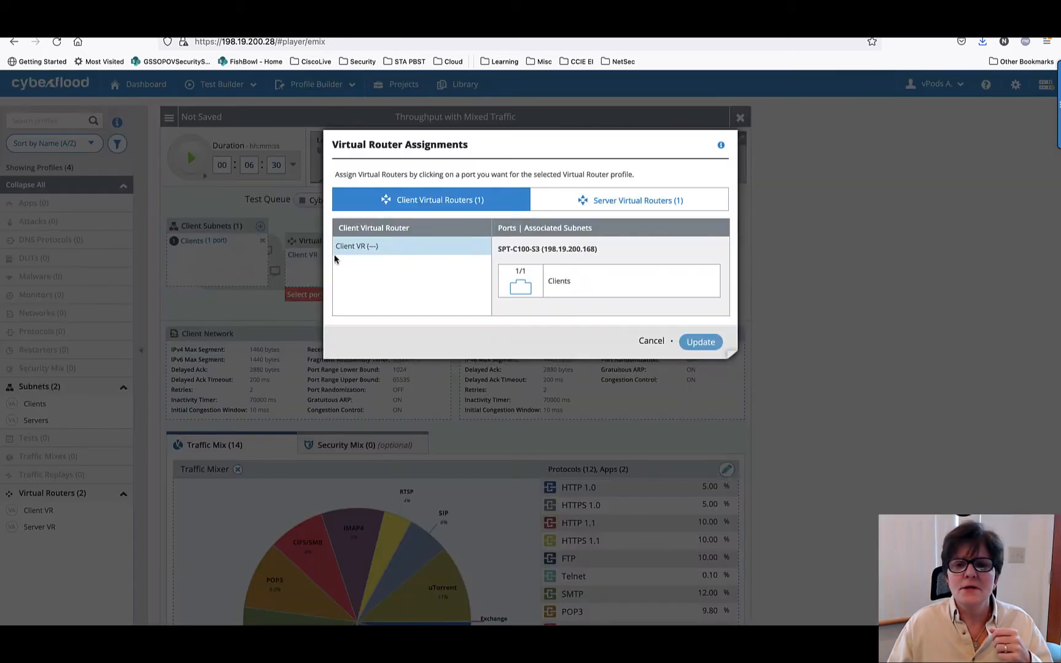
{"action": "left_click", "coordinate": [519, 280]}
{"action": "left_click", "coordinate": [603, 212]}
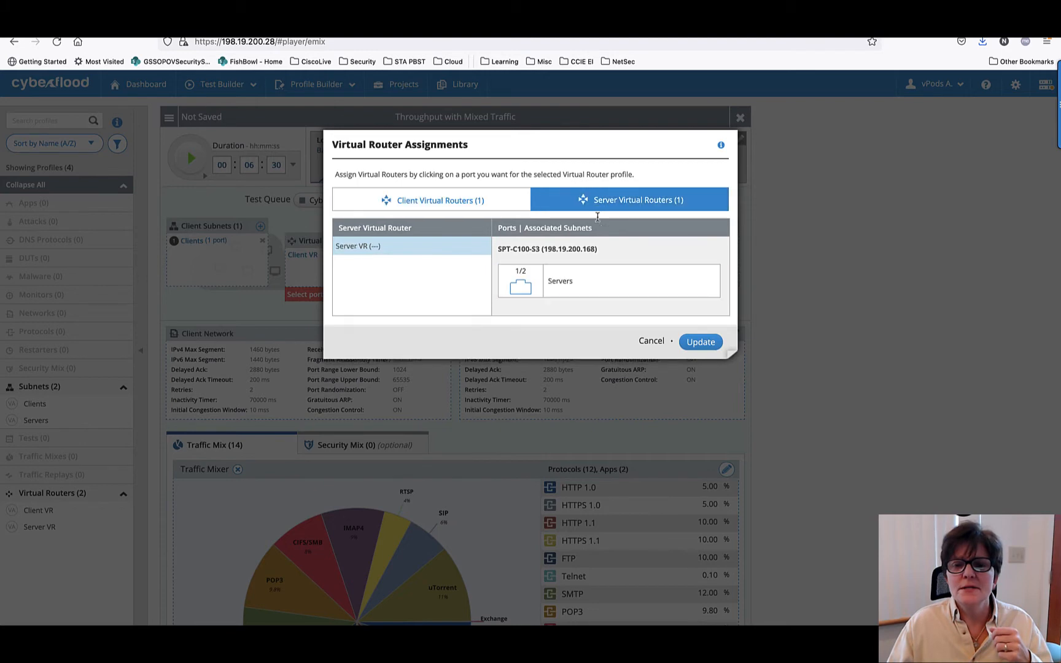
{"action": "left_click", "coordinate": [520, 287]}
{"action": "left_click", "coordinate": [701, 343]}
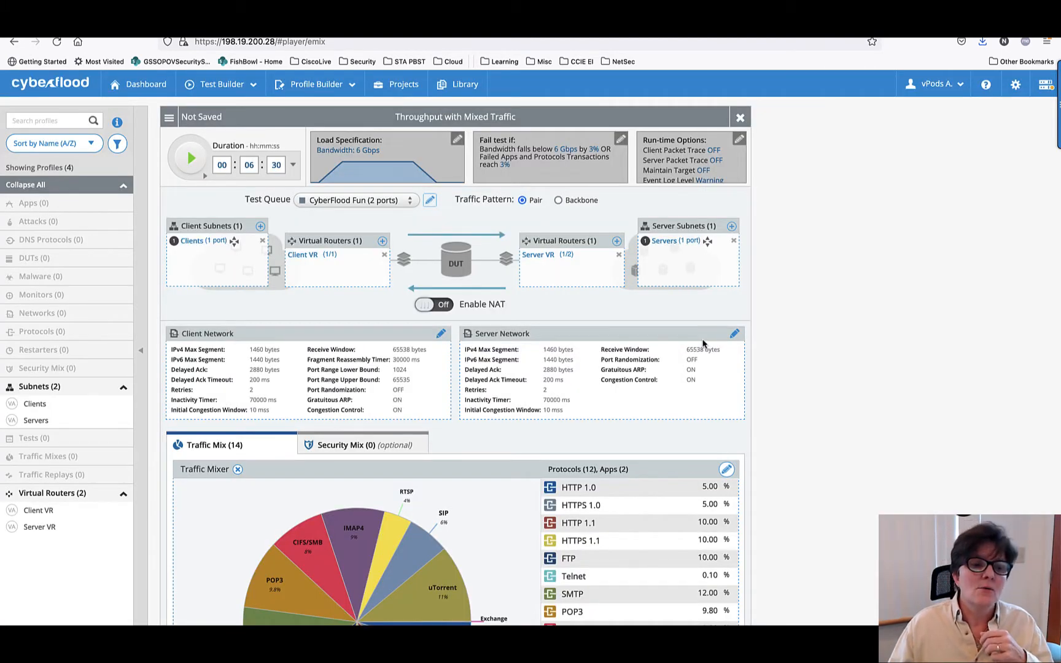
- Save the test as a new test profile named Cyberflood Fun
{"action": "left_click", "coordinate": [167, 119]}
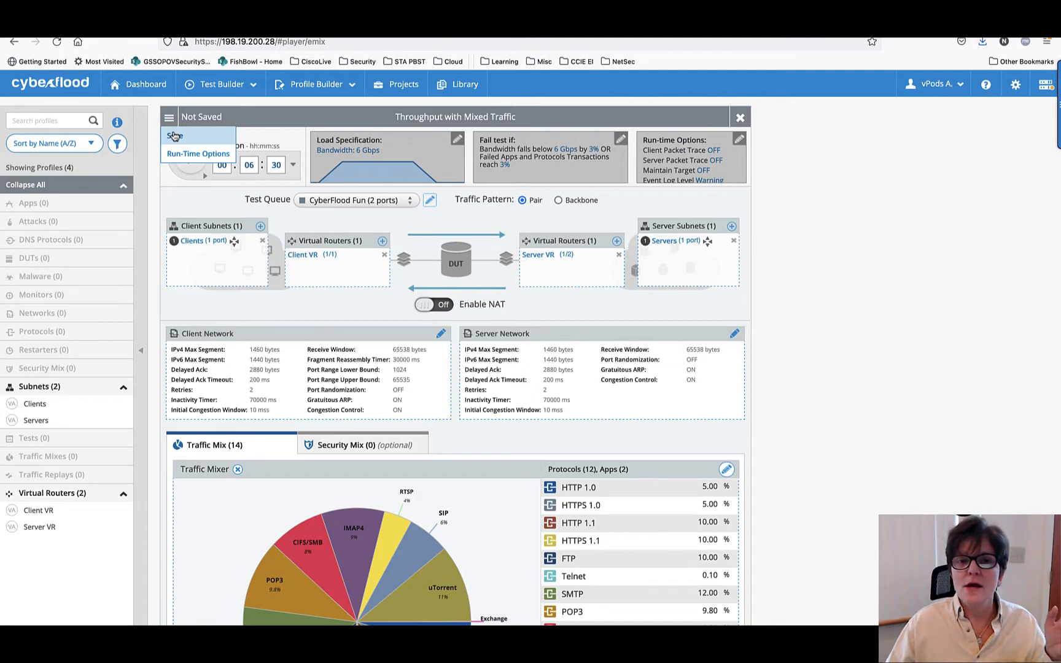
{"action": "left_click", "coordinate": [175, 135]}
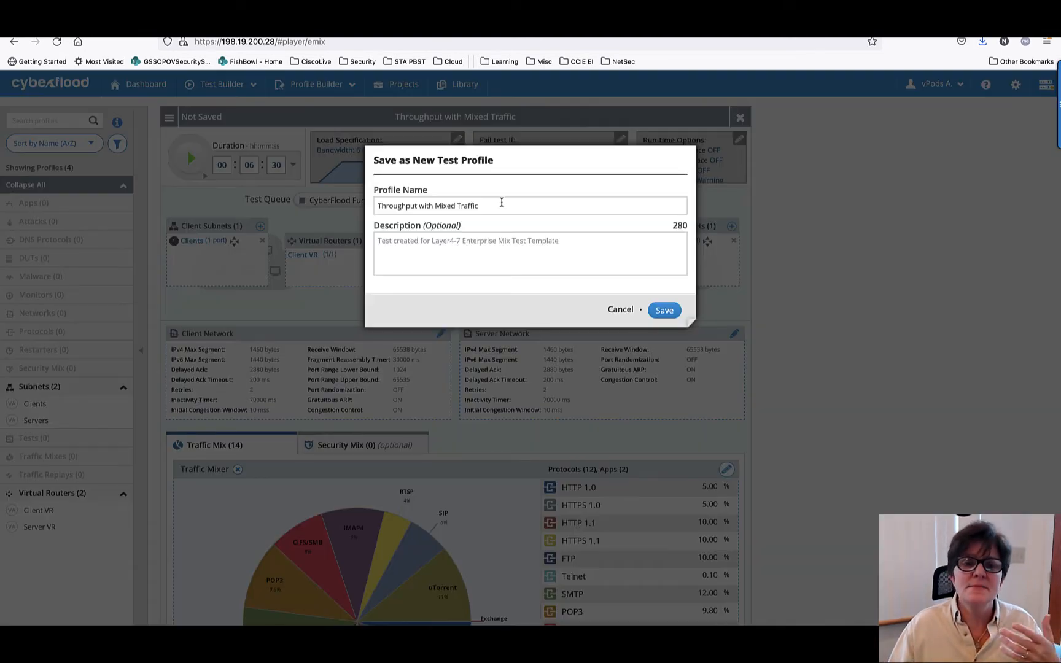
{"action": "left_click_drag", "start_coordinate": [490, 207], "coordinate": [346, 201]}
{"action": "key", "text": "BackSpace"}
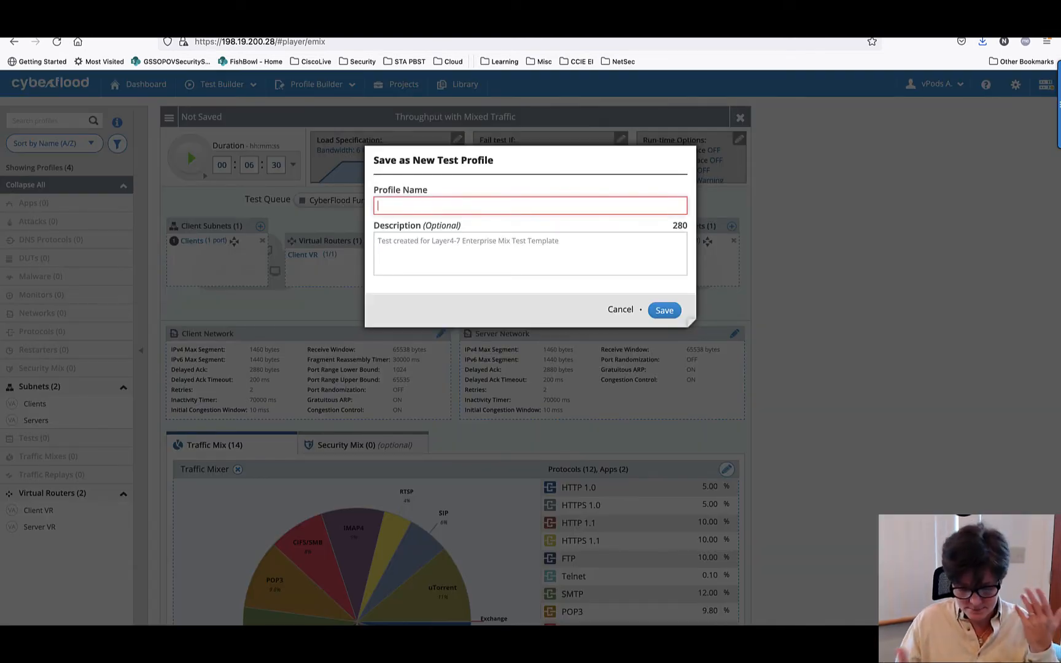
{"action": "type", "text": "Cyber"}
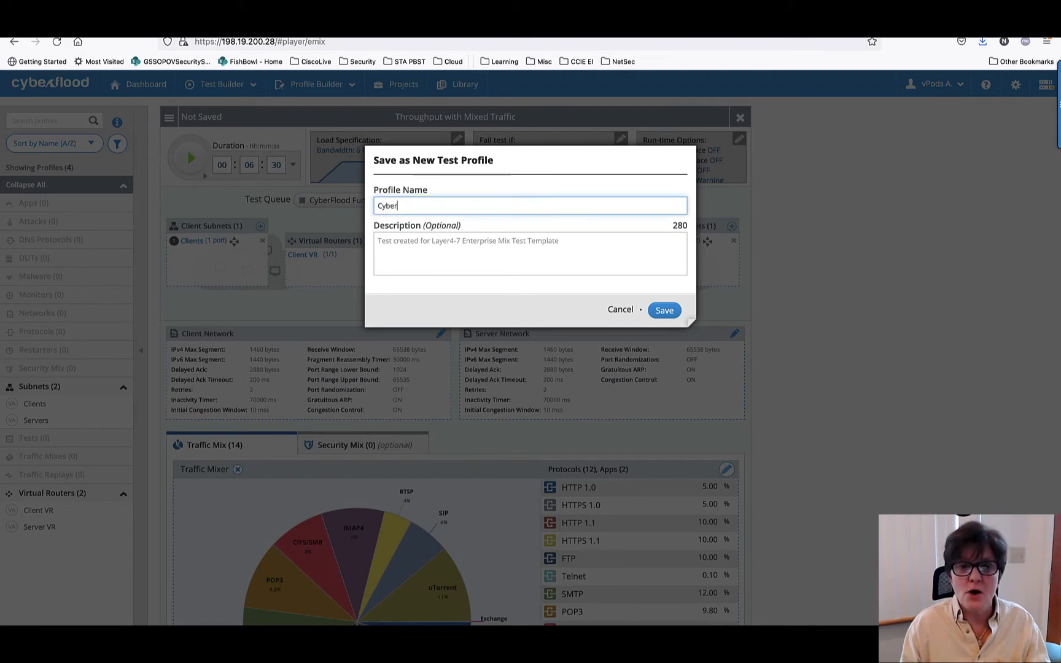
{"action": "type", "text": "flood Fun"}
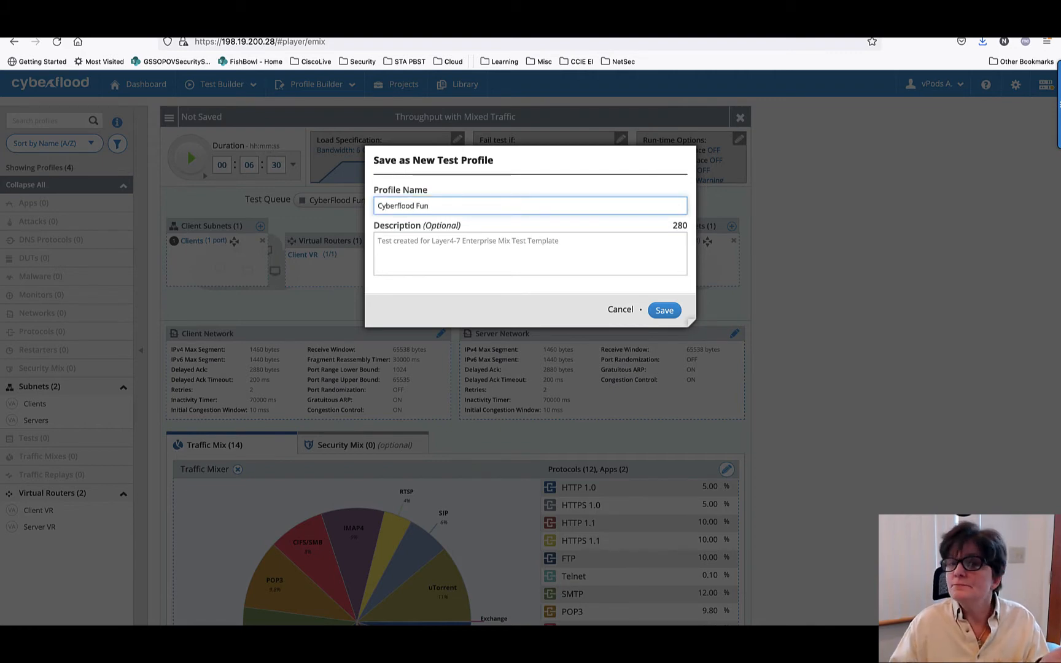
{"action": "left_click", "coordinate": [671, 312]}
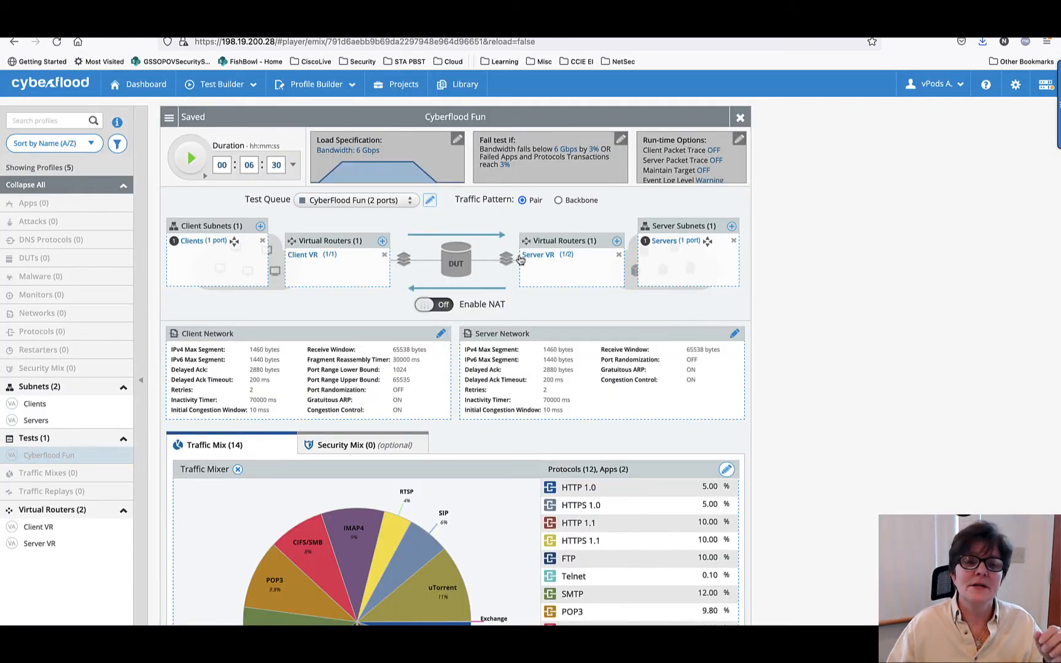
- Save the modified test settings over the existing Cyberflood Fun profile
{"action": "mouse_move", "coordinate": [525, 260]}
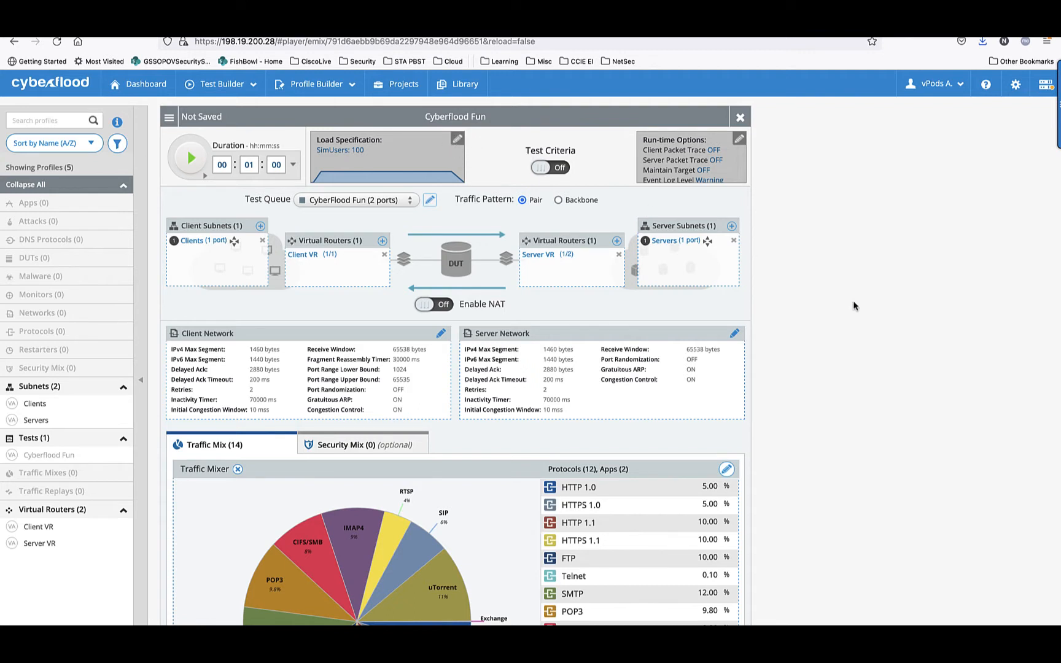
{"action": "scroll", "coordinate": [853, 305], "scroll_direction": "down", "scroll_amount": 2}
{"action": "scroll", "coordinate": [854, 305], "scroll_direction": "up", "scroll_amount": 2}
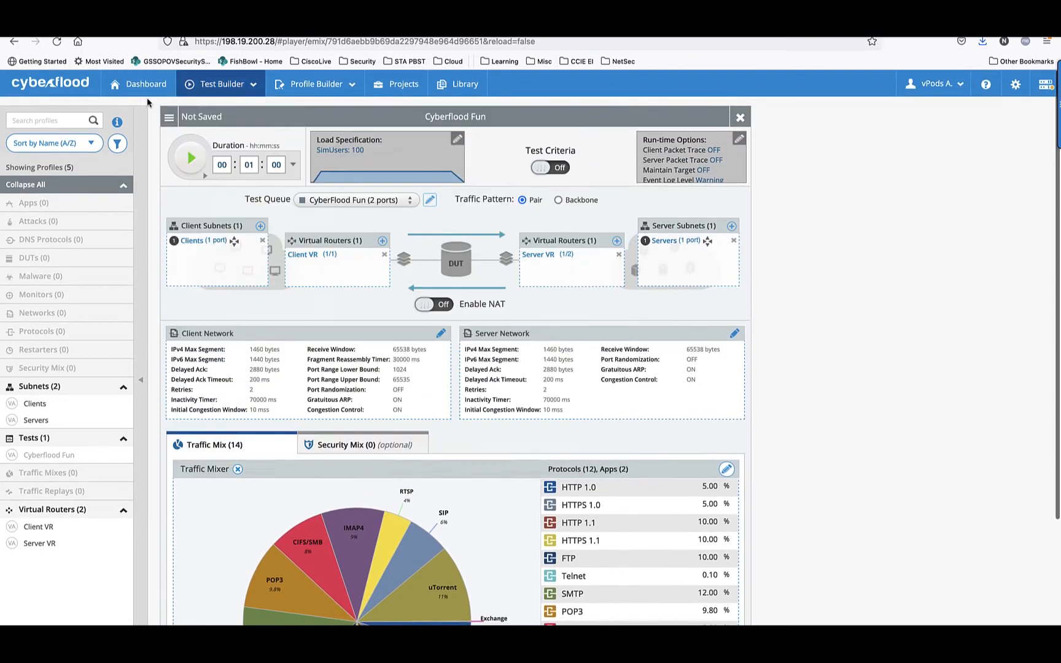
{"action": "left_click", "coordinate": [169, 117]}
{"action": "left_click", "coordinate": [175, 134]}
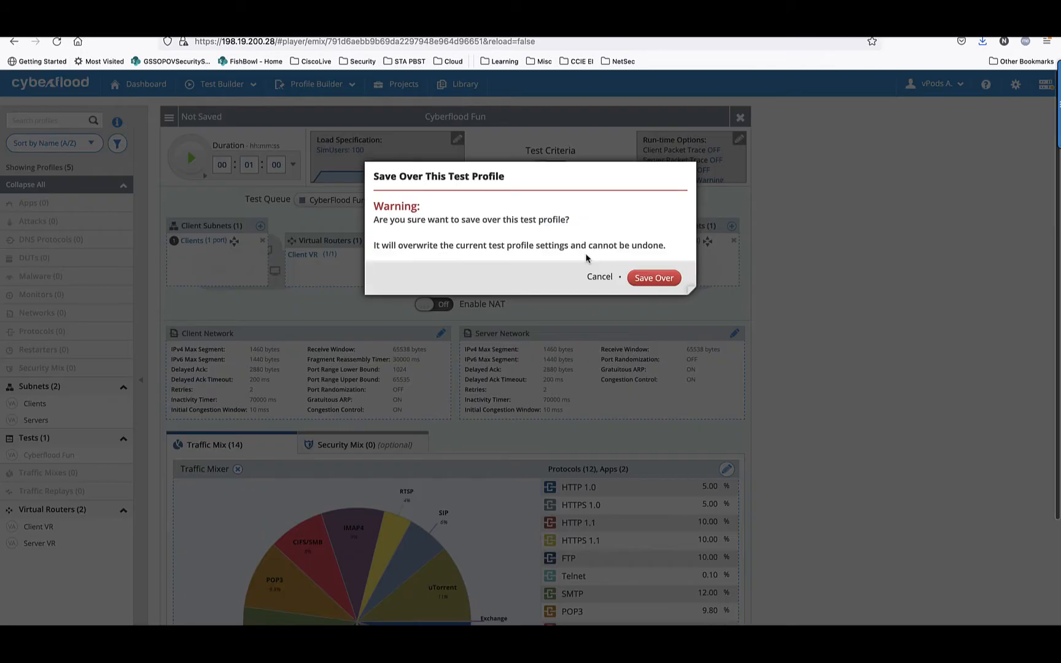
{"action": "left_click", "coordinate": [644, 279]}
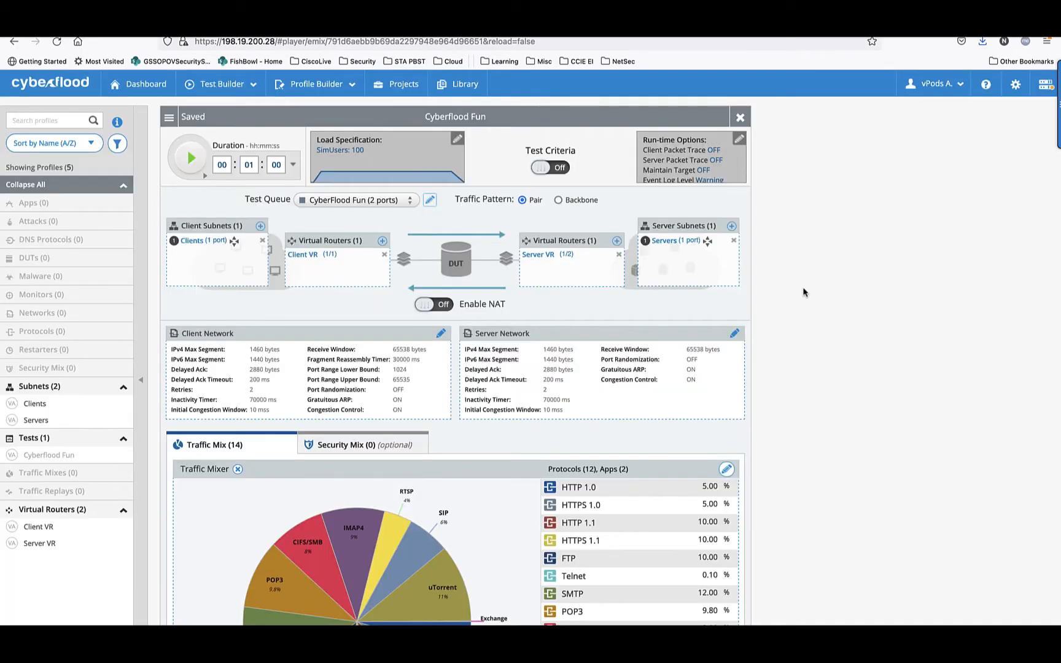
- Try a 10% Telnet share with automatic distribution in the traffic mix, and exit the mix profile without saving
{"action": "scroll", "coordinate": [817, 293], "scroll_direction": "down", "scroll_amount": 5}
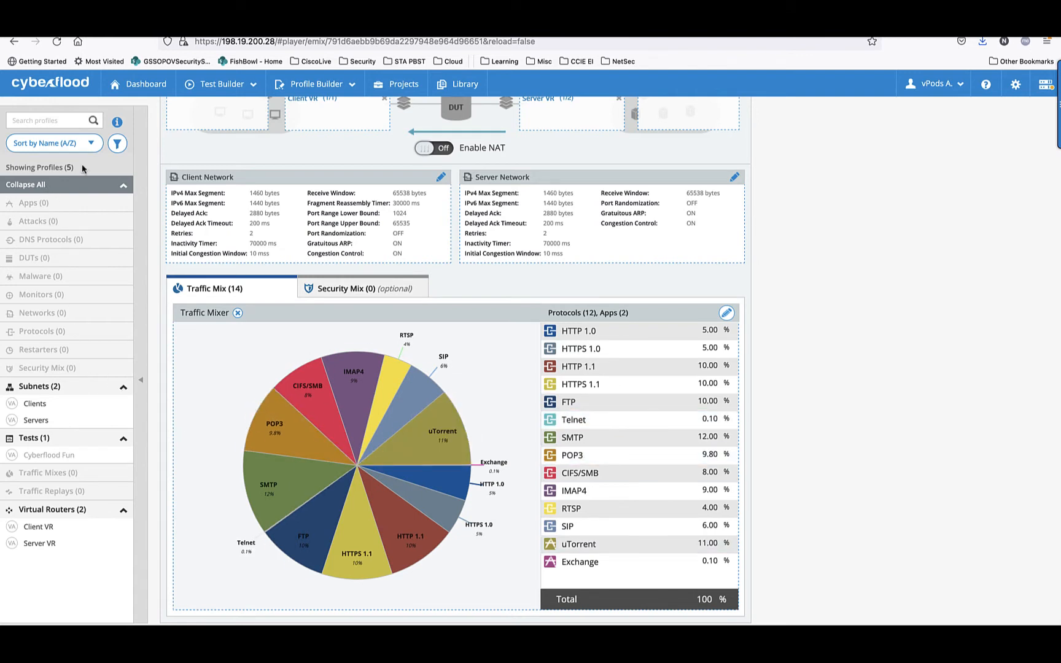
{"action": "scroll", "coordinate": [65, 167], "scroll_direction": "up", "scroll_amount": 1}
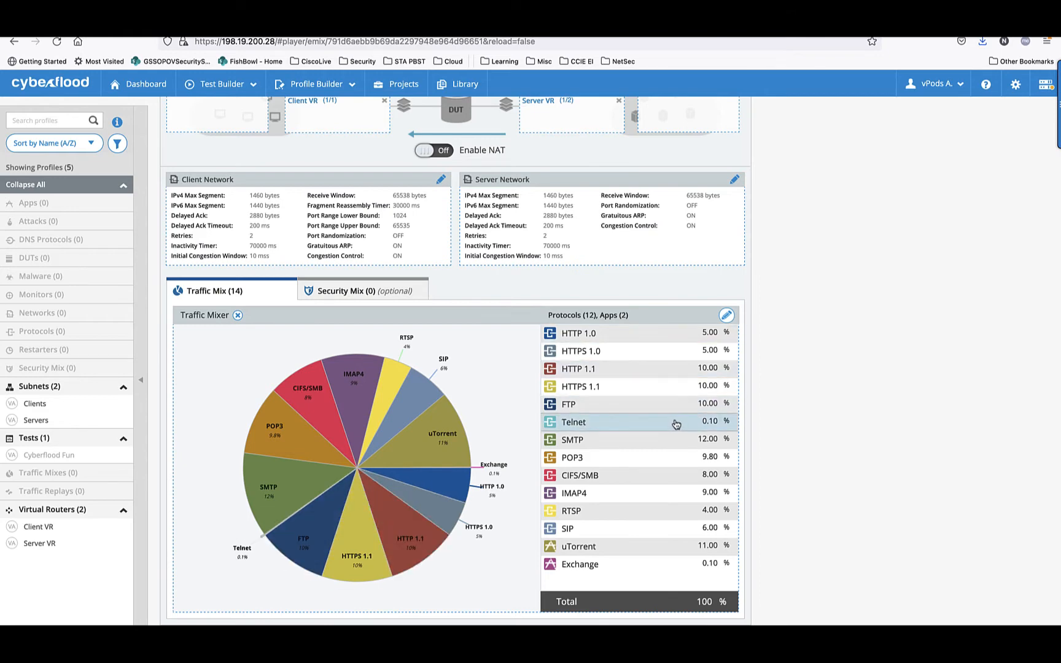
{"action": "left_click", "coordinate": [727, 316]}
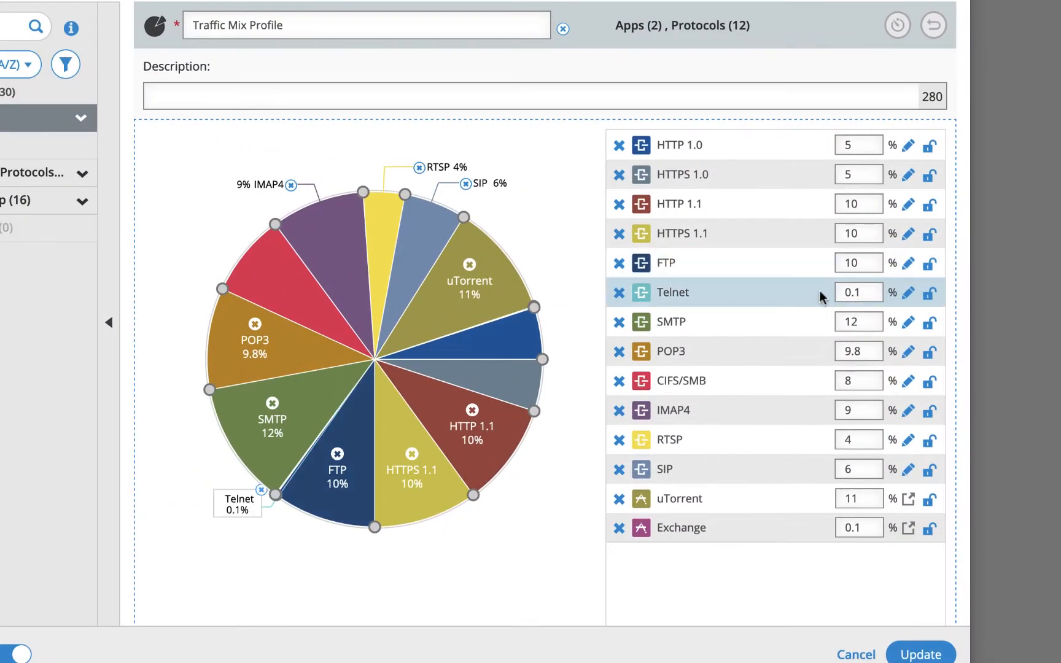
{"action": "left_click", "coordinate": [872, 292]}
{"action": "type", "text": "10"}
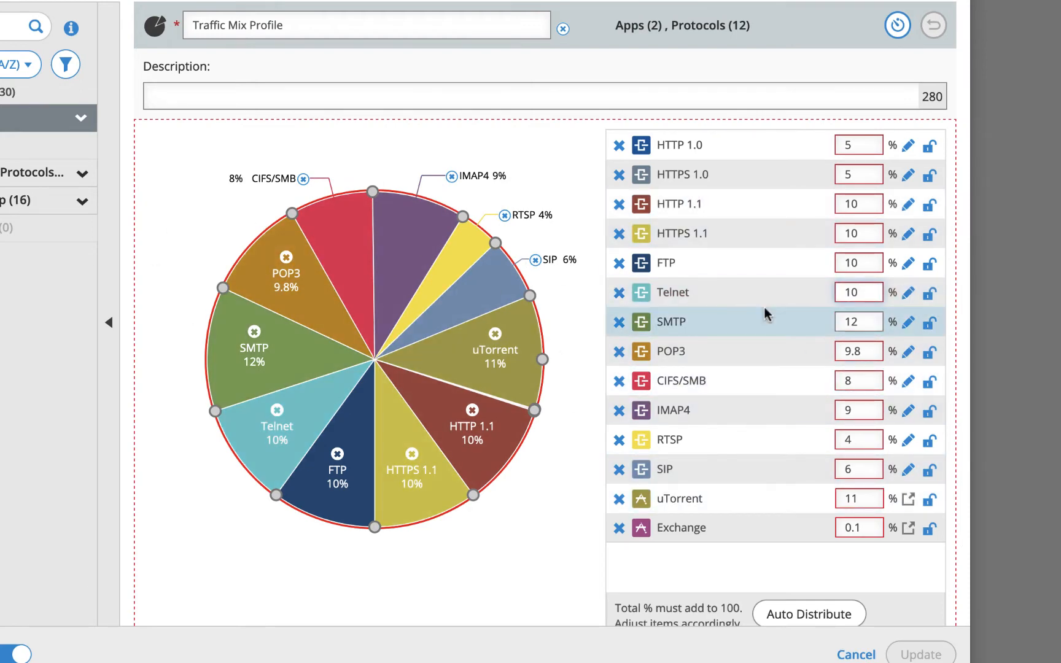
{"action": "scroll", "coordinate": [764, 308], "scroll_direction": "down", "scroll_amount": 3}
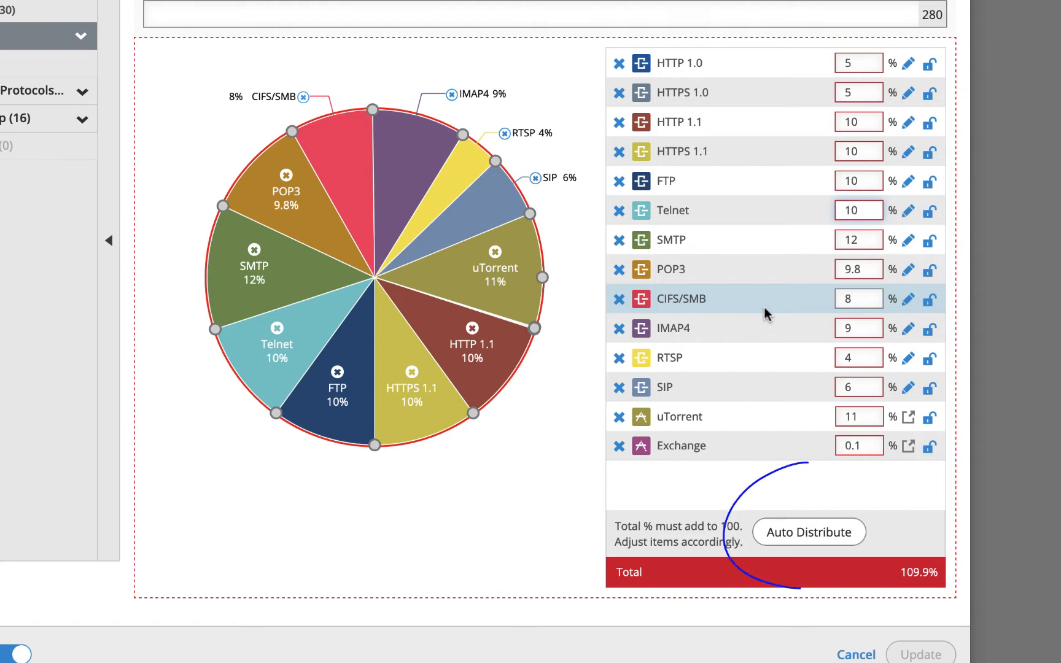
{"action": "left_click", "coordinate": [810, 531]}
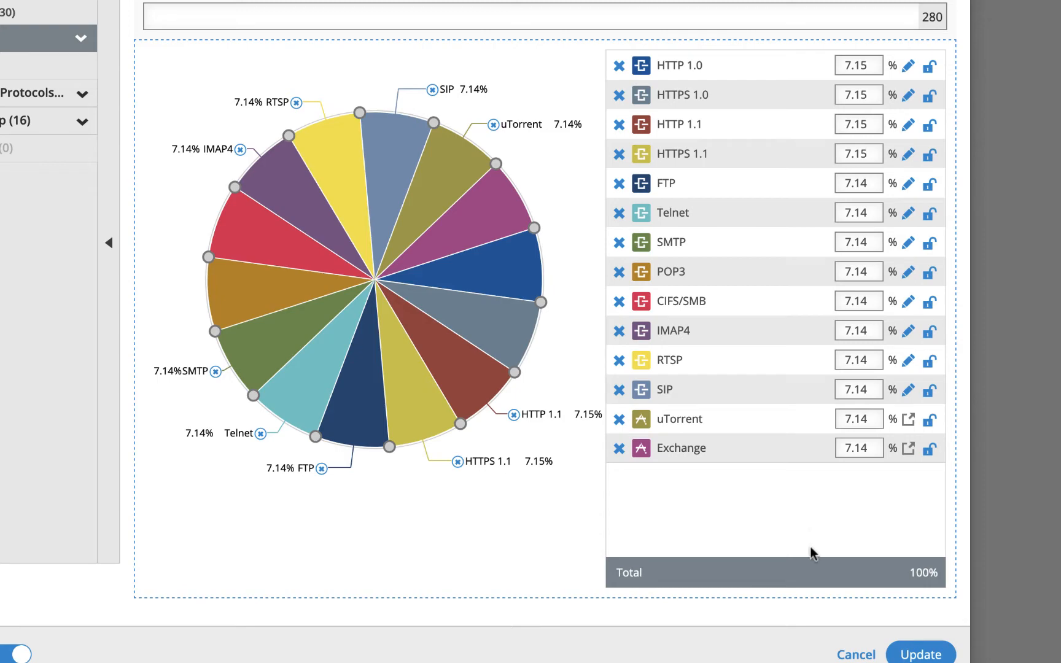
{"action": "left_click", "coordinate": [850, 654]}
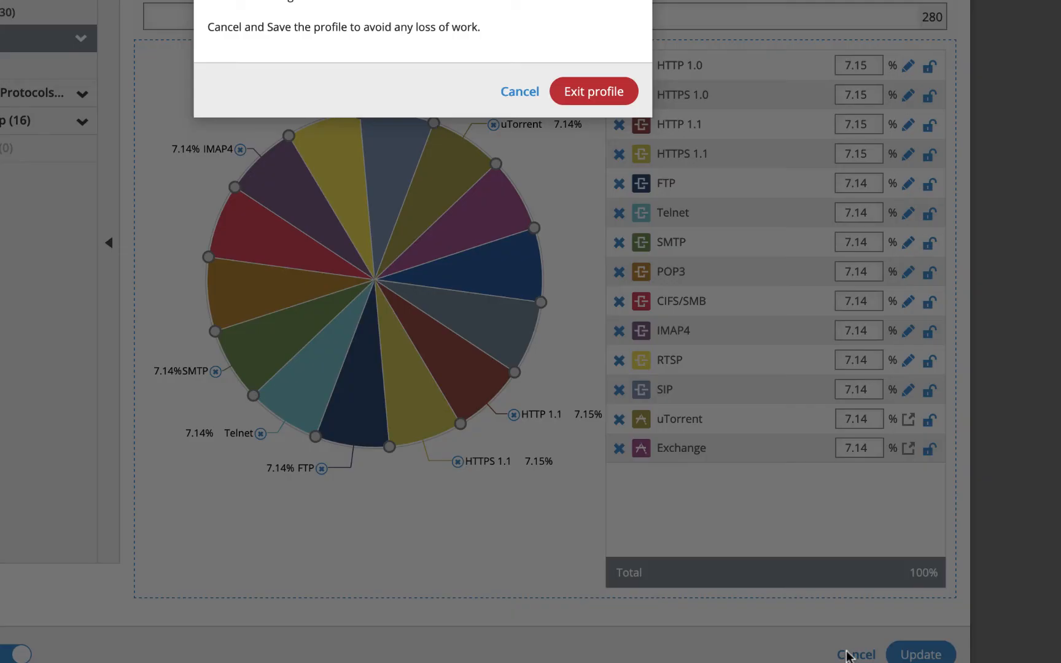
{"action": "left_click", "coordinate": [584, 91]}
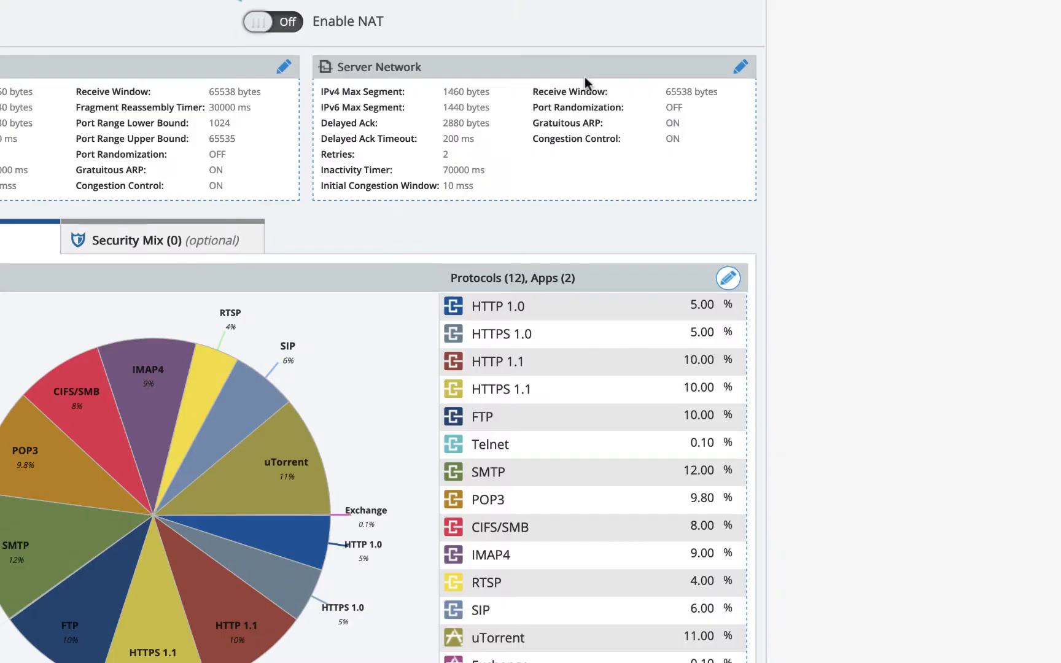
- Rename the traffic mix profile to Fish Mix, raise its Telnet share to about 10.09%, and apply the updated mix
{"action": "left_click", "coordinate": [728, 280]}
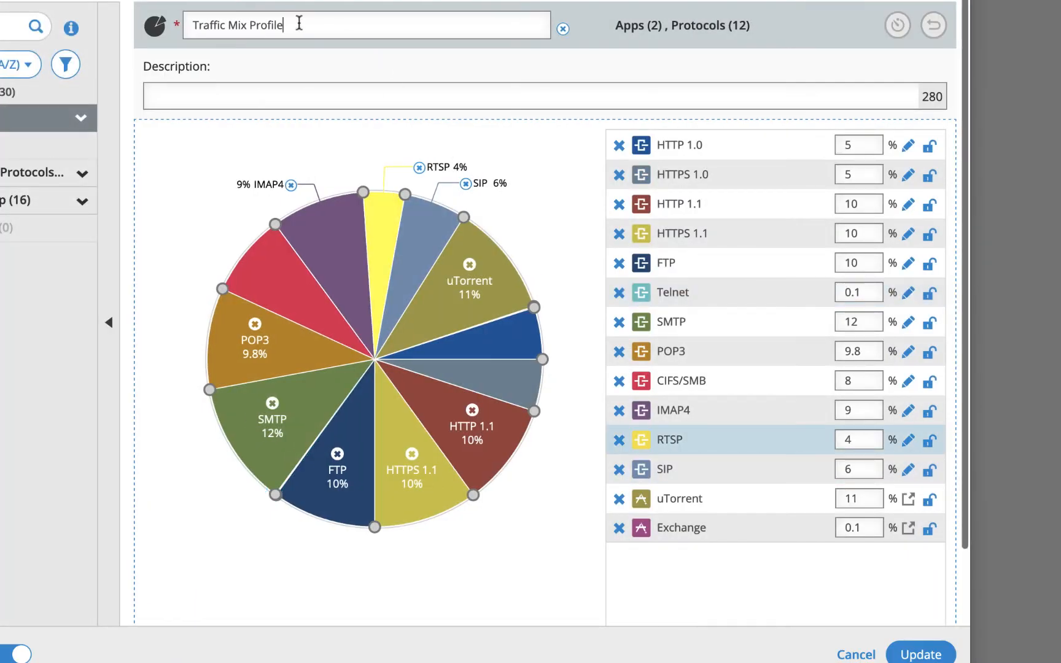
{"action": "left_click_drag", "start_coordinate": [299, 24], "coordinate": [177, 19]}
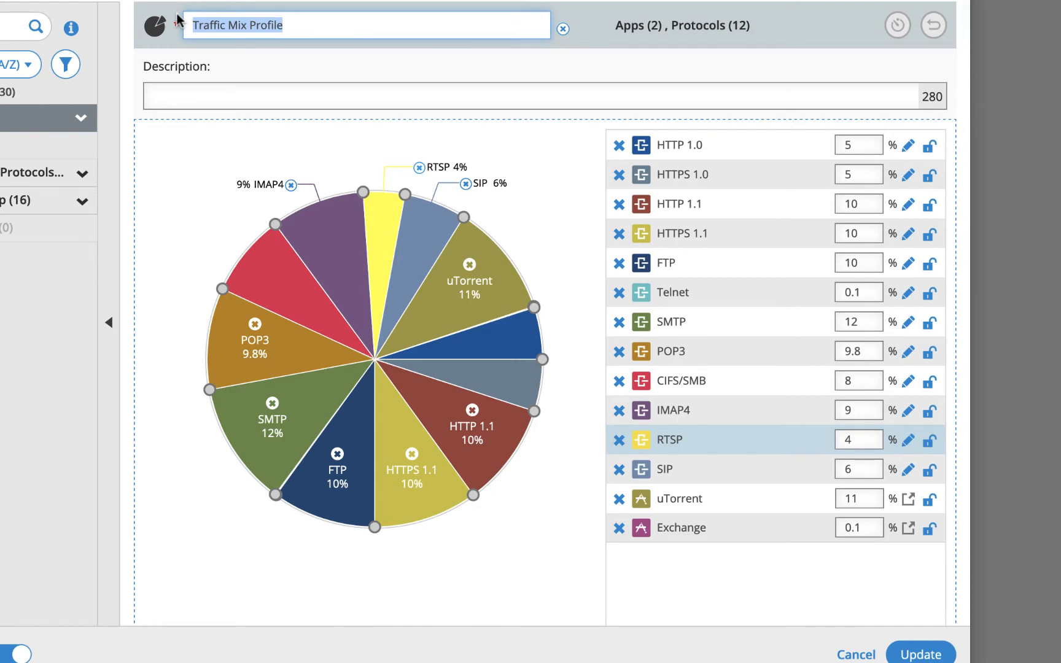
{"action": "type", "text": "Fish Mix"}
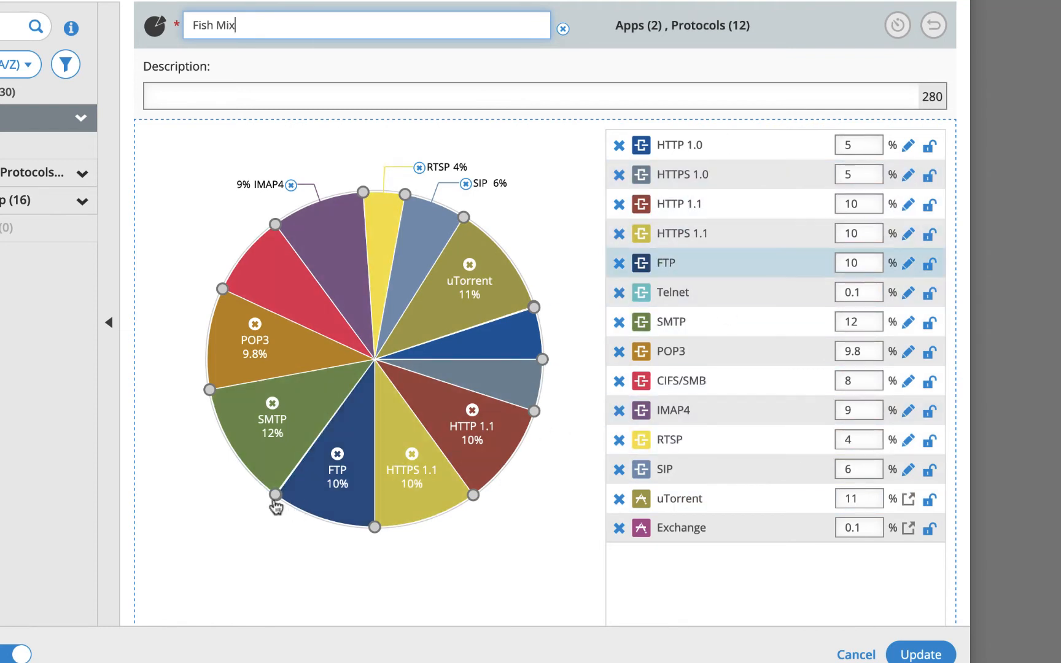
{"action": "left_click_drag", "start_coordinate": [275, 498], "coordinate": [233, 415]}
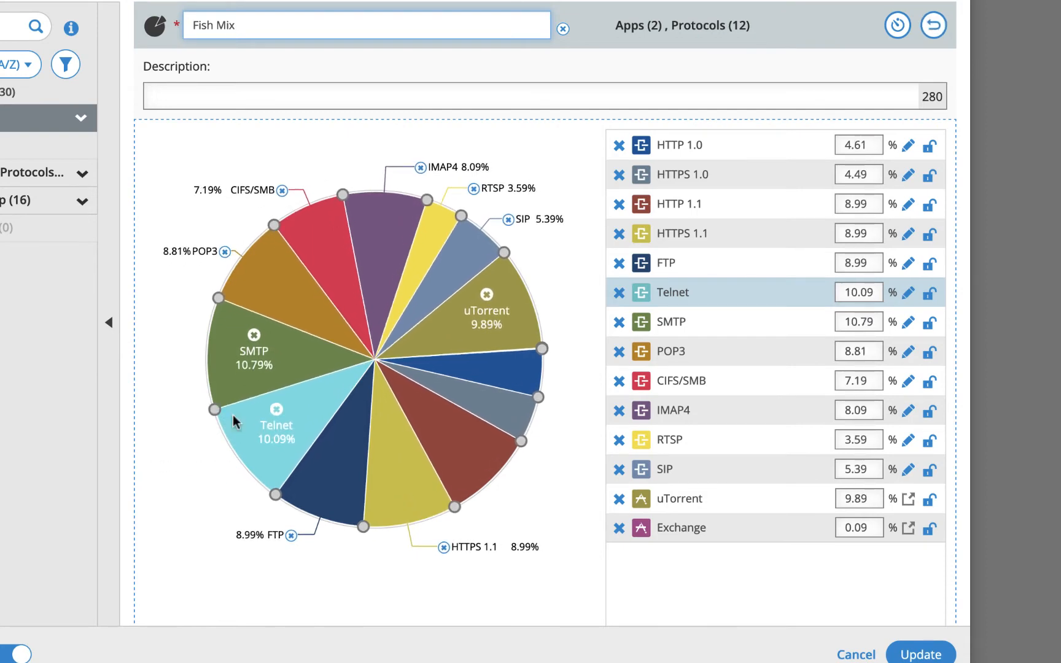
{"action": "left_click", "coordinate": [918, 654]}
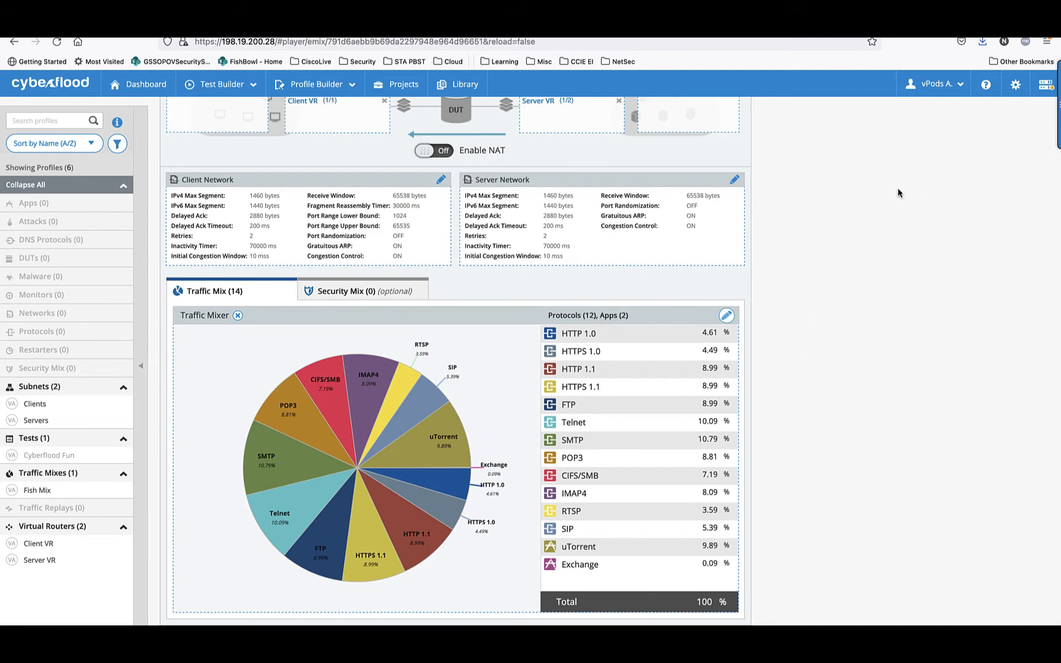
- Save the Cyberflood Fun test again so that it keeps the updated traffic mix
{"action": "scroll", "coordinate": [899, 194], "scroll_direction": "up", "scroll_amount": 3}
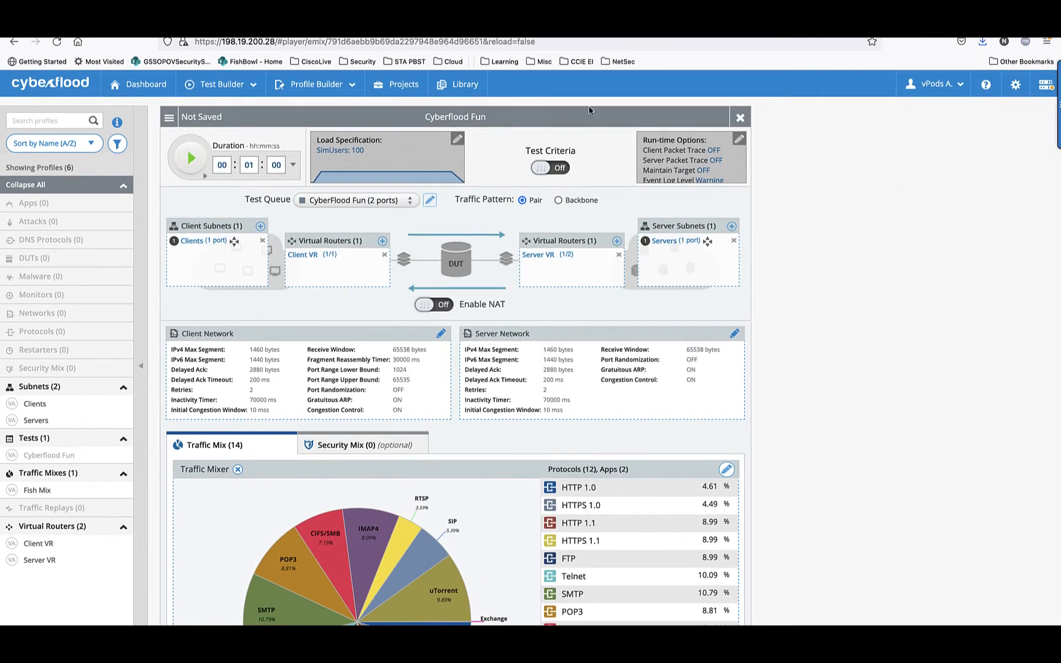
{"action": "left_click", "coordinate": [166, 119]}
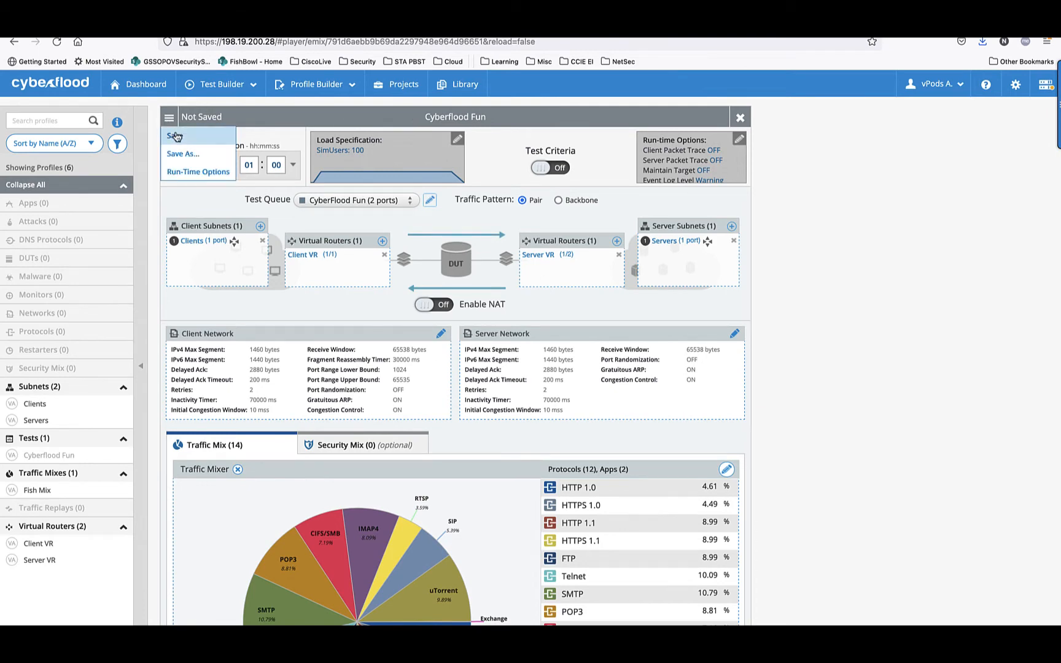
{"action": "left_click", "coordinate": [176, 136]}
{"action": "left_click", "coordinate": [656, 278]}
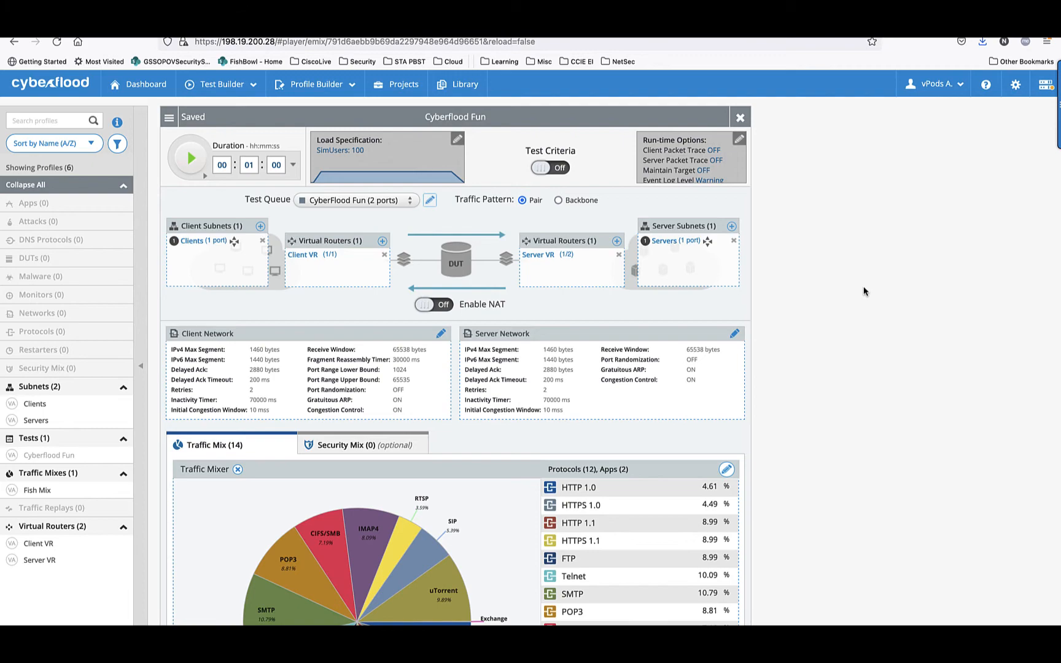
- Switch to Firepower Management Center and open the IPS Balanced access control policy assigned to FP-4120-1
{"action": "key", "text": "super+Tab"}
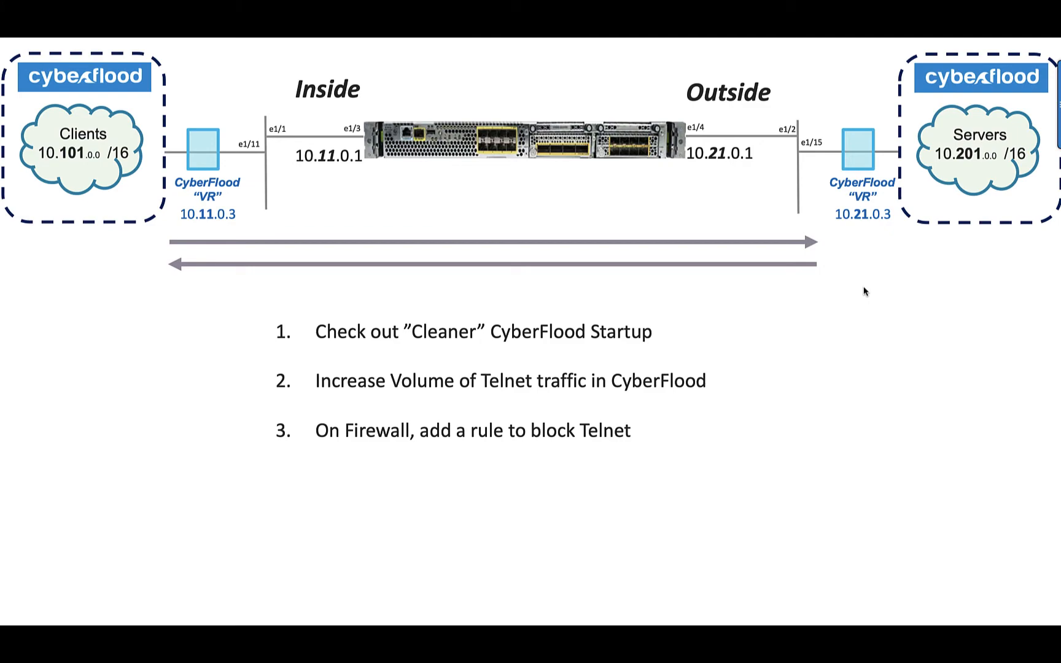
{"action": "key", "text": "super+Tab"}
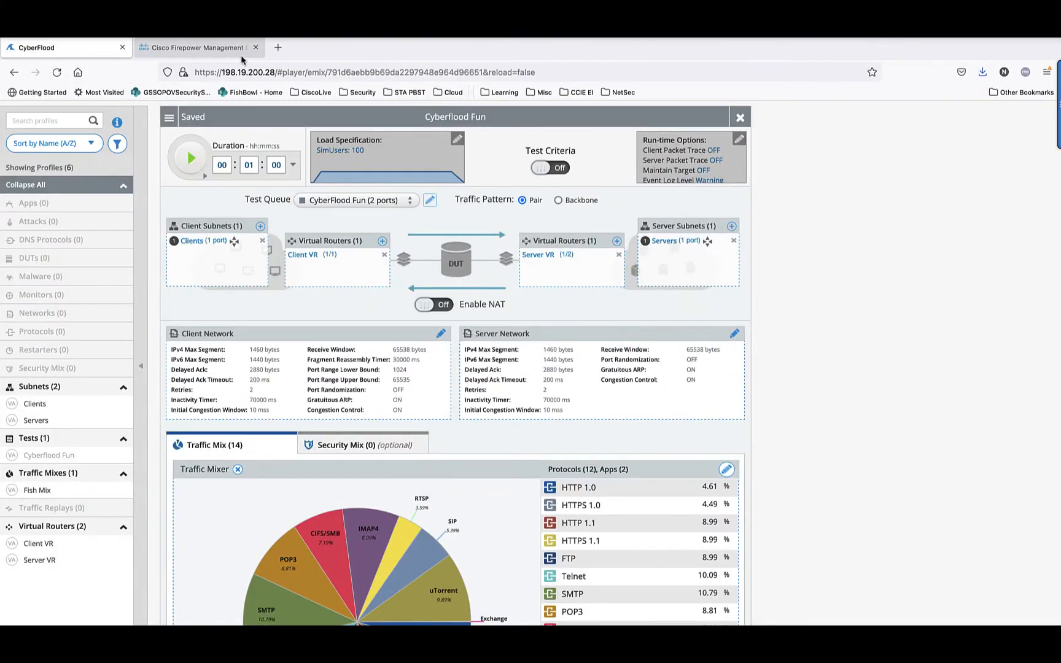
{"action": "left_click", "coordinate": [193, 49]}
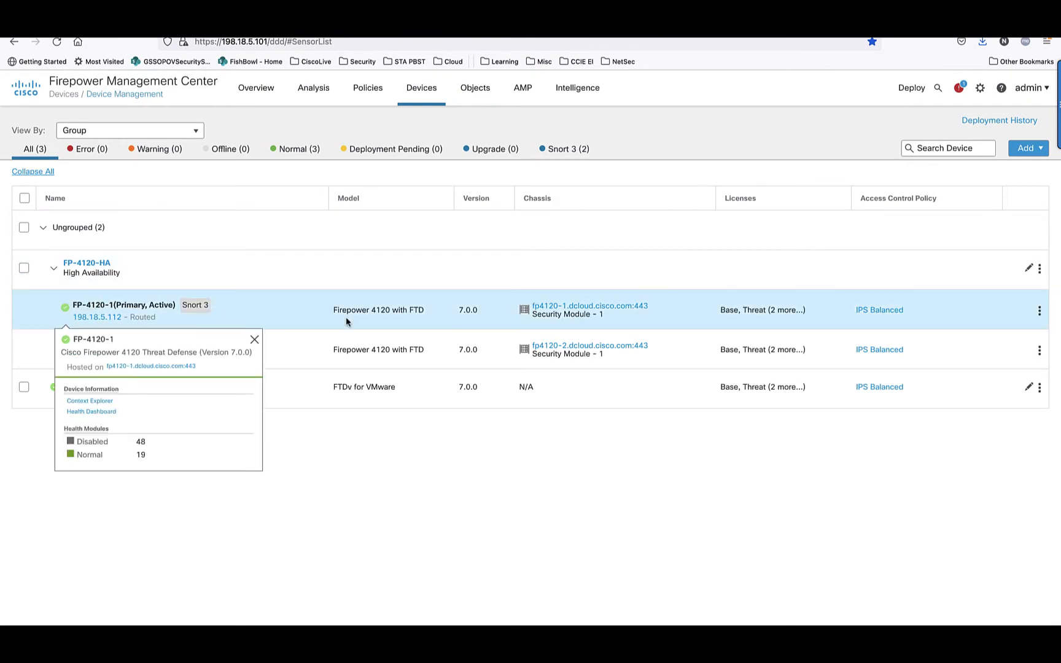
{"action": "left_click", "coordinate": [871, 313]}
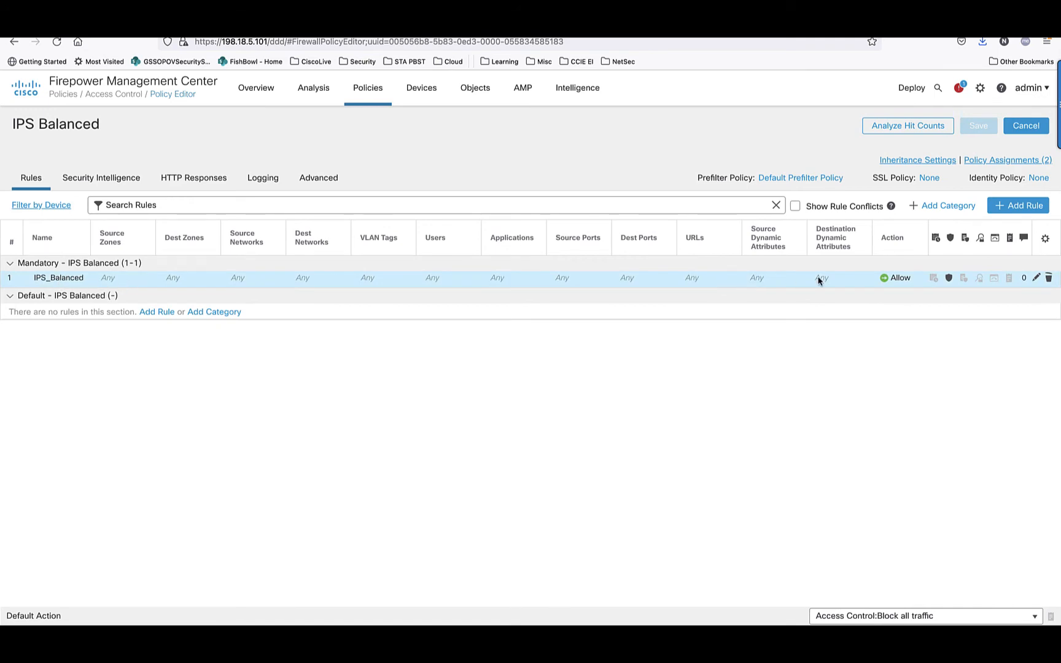
- Create an access control rule named Block Telnet with the Block action, inserted above rule 1
{"action": "left_click", "coordinate": [1011, 207]}
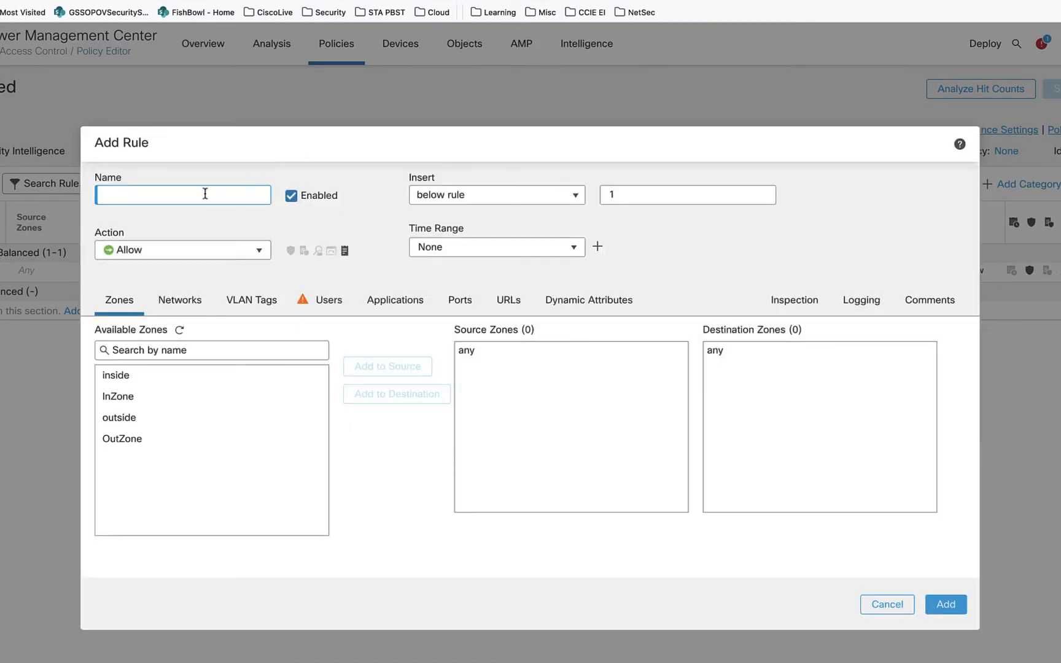
{"action": "left_click", "coordinate": [162, 201]}
{"action": "type", "text": "Block Telnet"}
{"action": "left_click", "coordinate": [204, 252]}
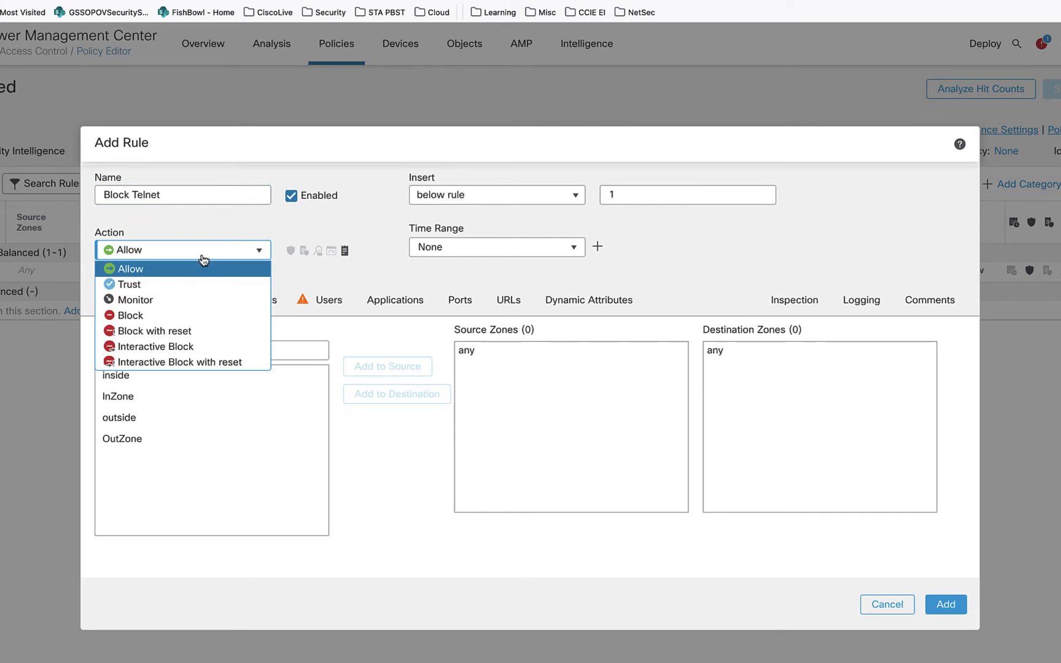
{"action": "left_click", "coordinate": [157, 316]}
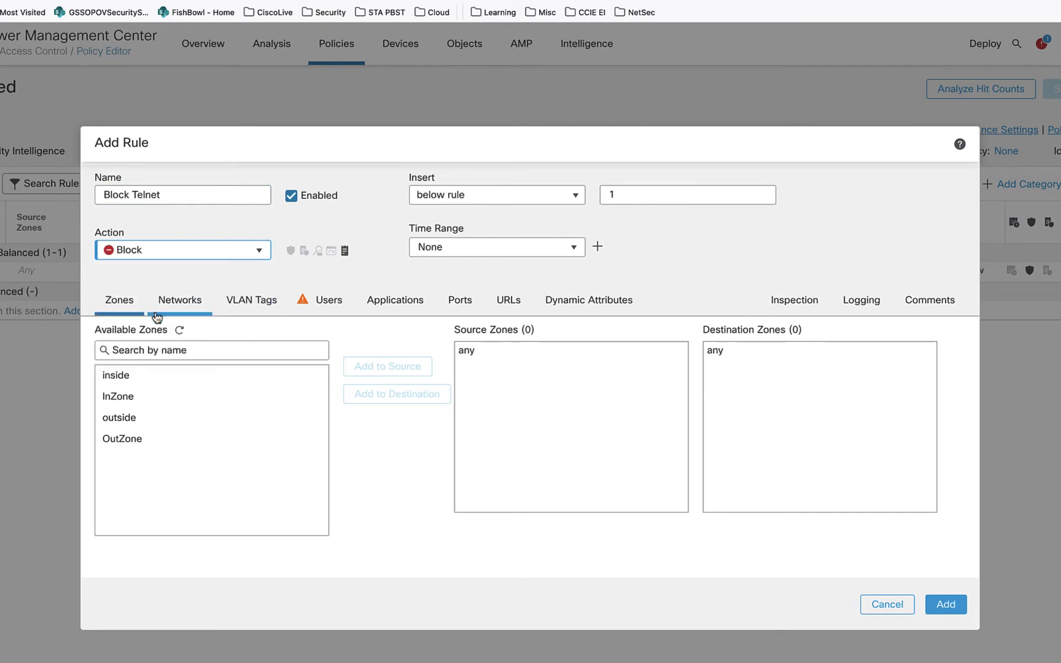
{"action": "left_click", "coordinate": [492, 200]}
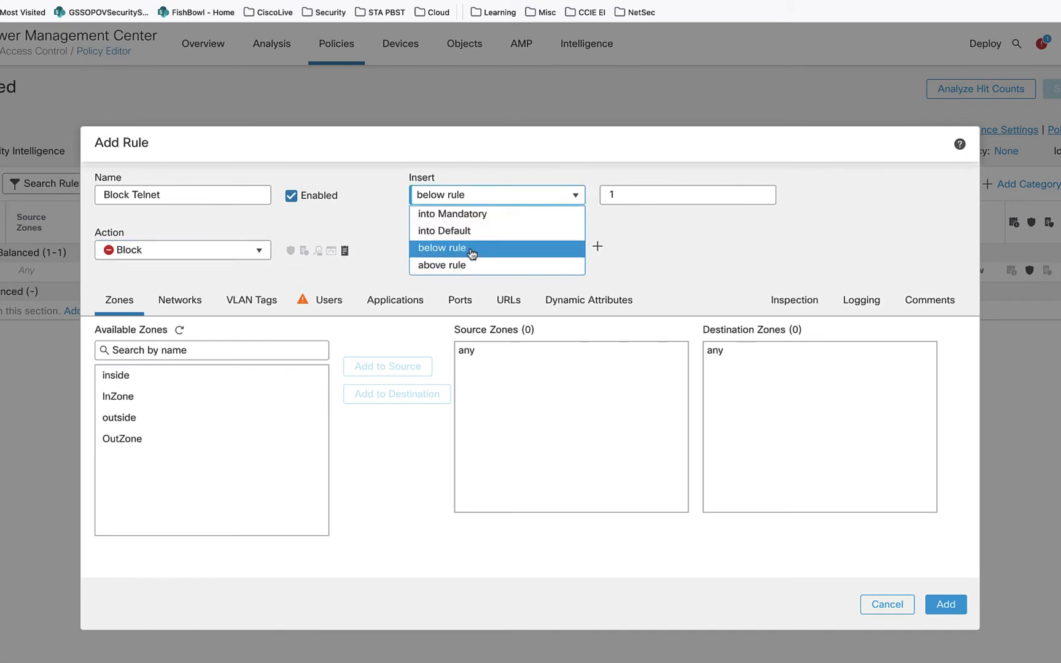
{"action": "left_click", "coordinate": [442, 265]}
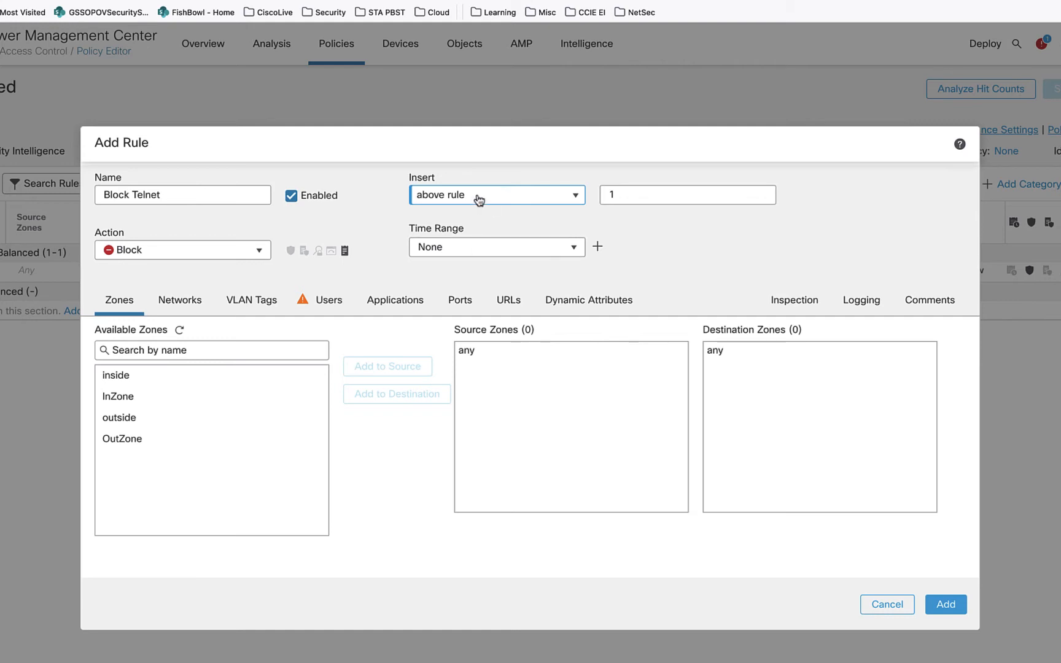
- Limit the new rule to the Telnet application, add it to the IPS Balanced policy, and save the policy
{"action": "left_click", "coordinate": [396, 308]}
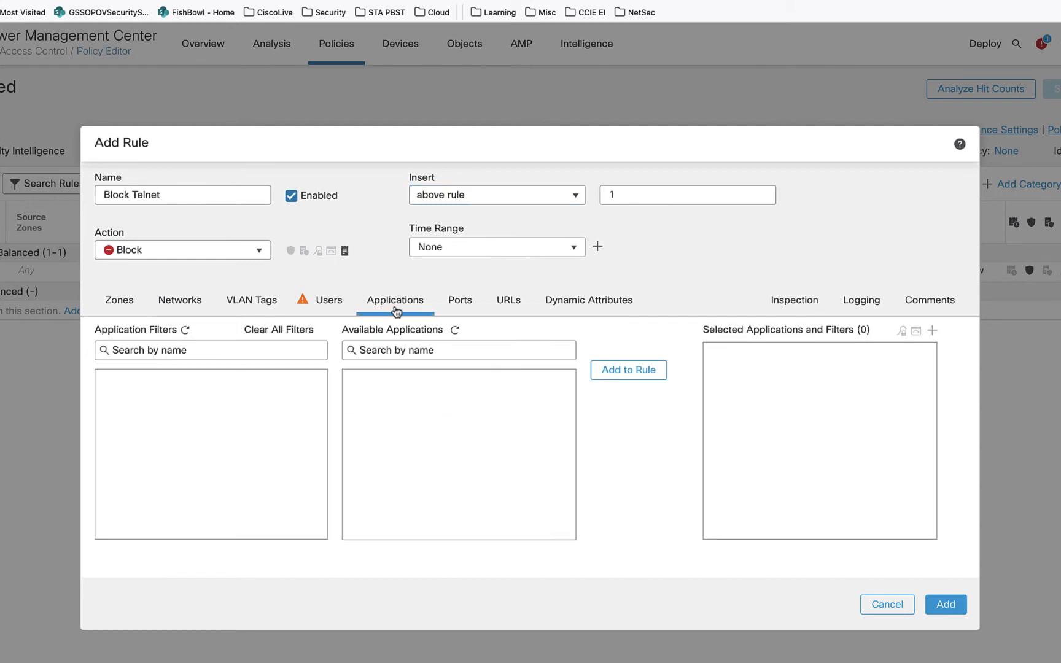
{"action": "left_click", "coordinate": [380, 351]}
{"action": "type", "text": "telnet"}
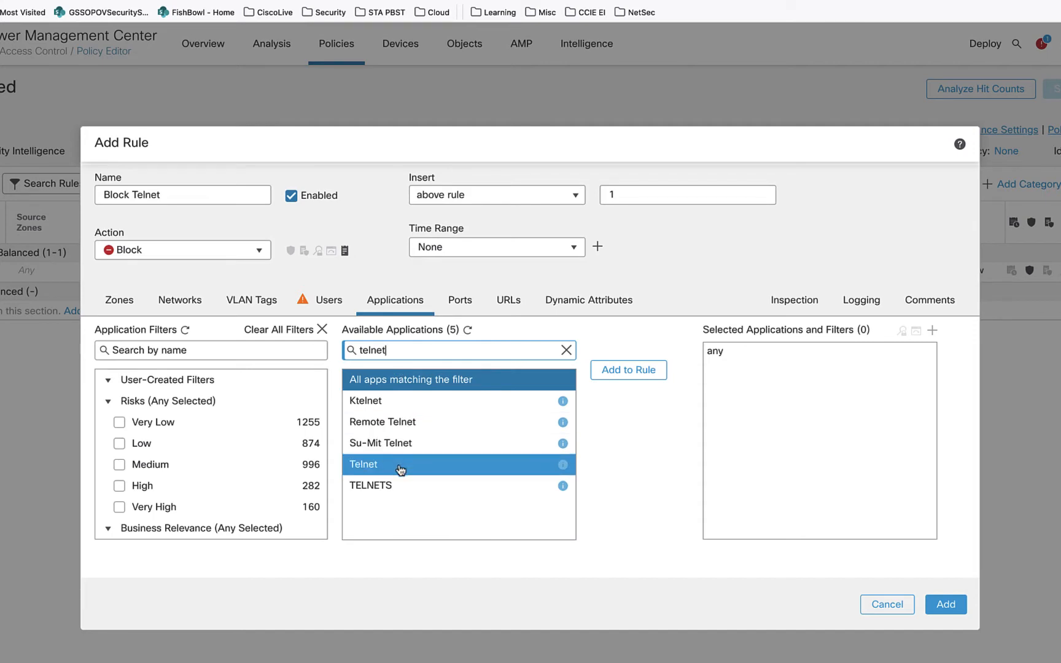
{"action": "left_click", "coordinate": [400, 465]}
{"action": "left_click", "coordinate": [627, 370]}
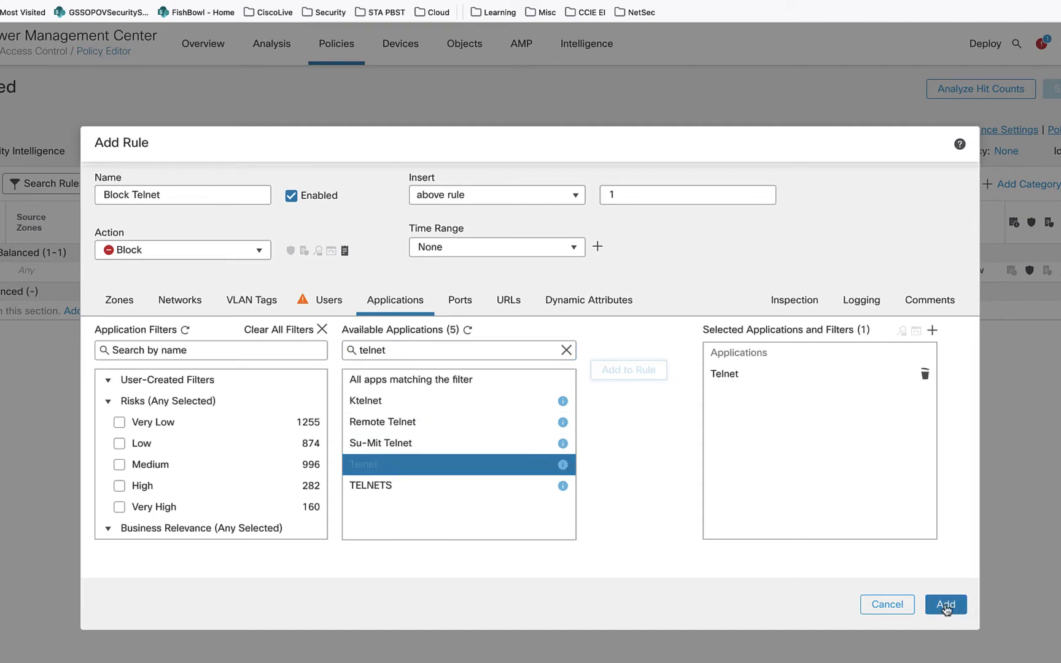
{"action": "left_click", "coordinate": [945, 605]}
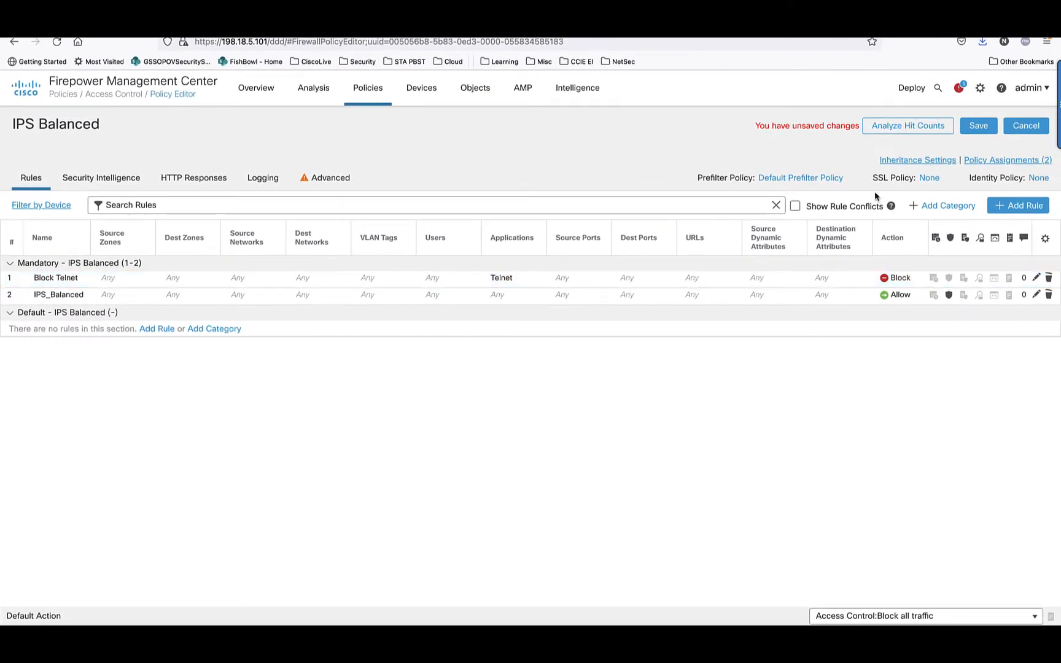
{"action": "left_click", "coordinate": [981, 130]}
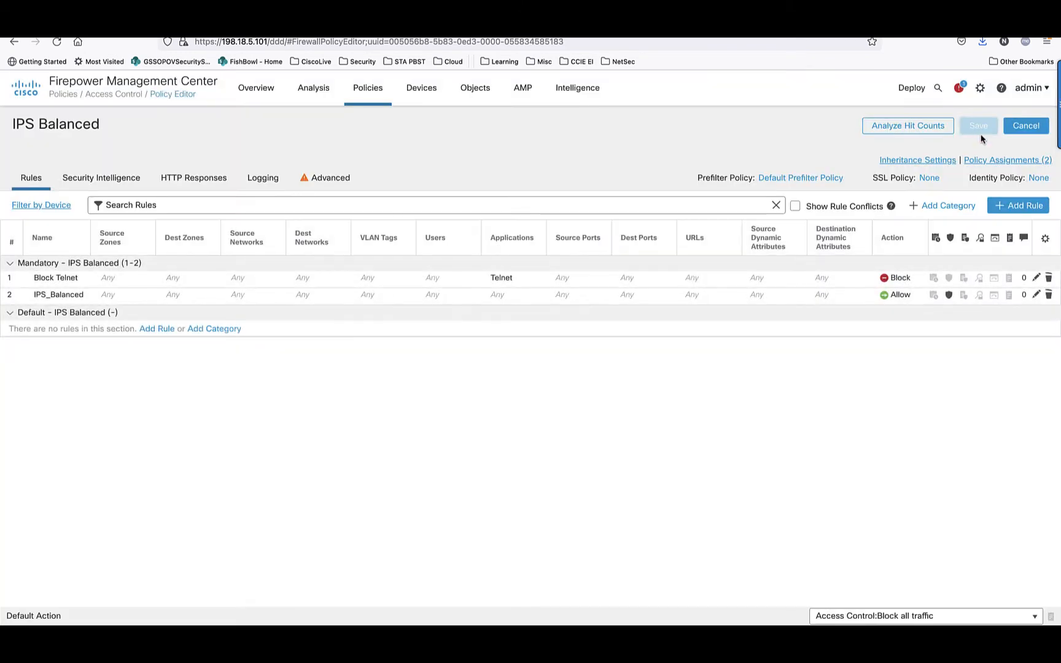
- Review the policies of FP-4120-HA and deploy its pending changes with the deployment note "Block telnet"
{"action": "left_click", "coordinate": [911, 88]}
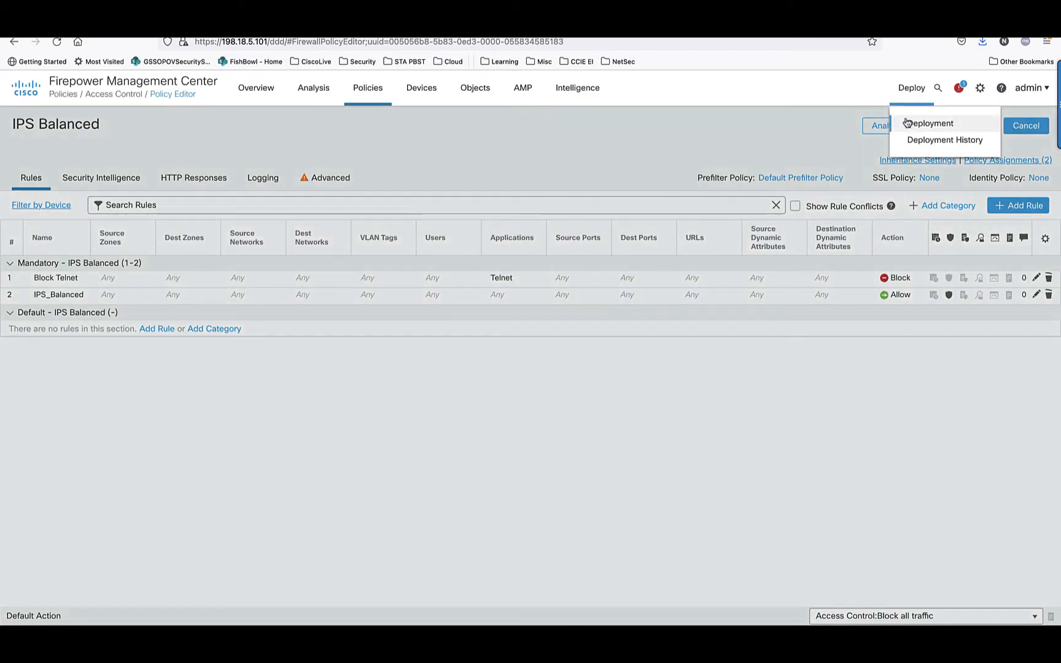
{"action": "left_click", "coordinate": [909, 121]}
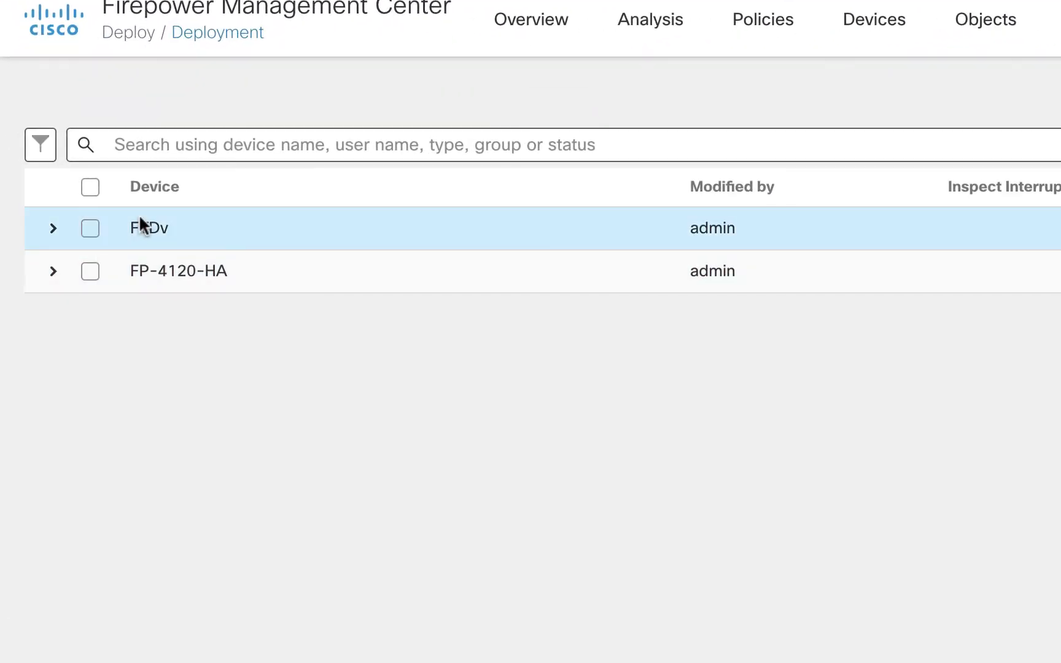
{"action": "left_click", "coordinate": [96, 271]}
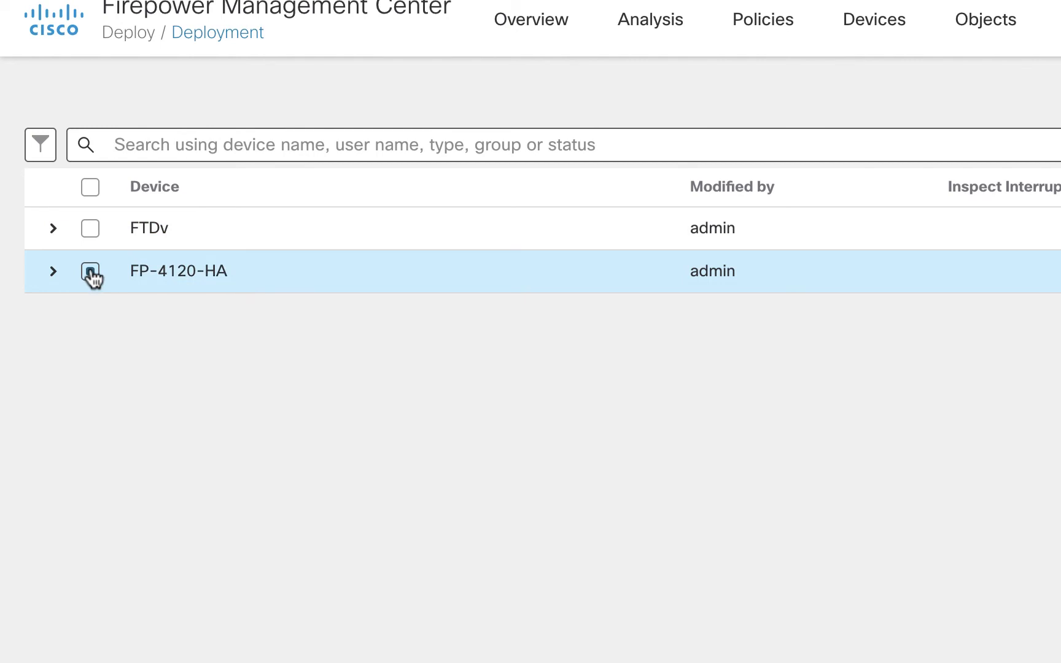
{"action": "left_click", "coordinate": [53, 277]}
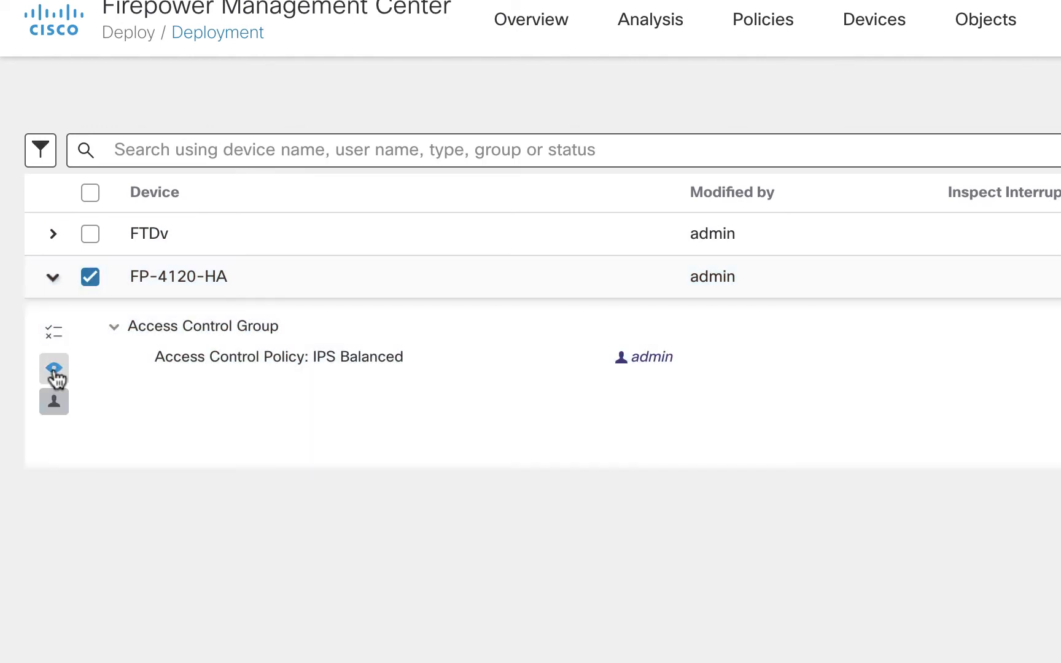
{"action": "left_click", "coordinate": [55, 370]}
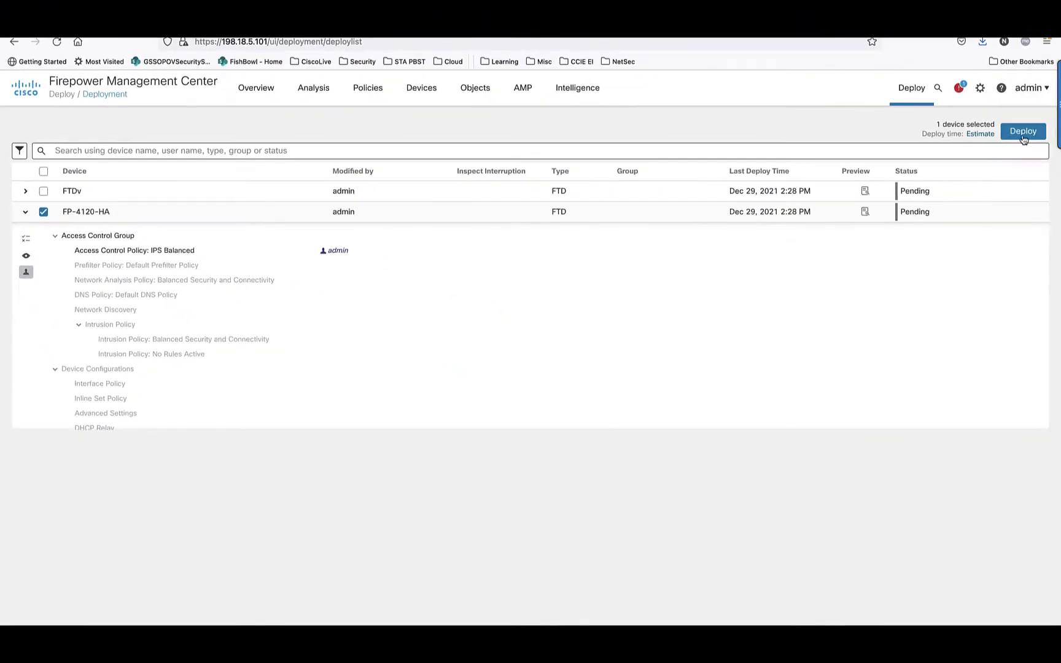
{"action": "left_click", "coordinate": [1022, 135]}
{"action": "left_click", "coordinate": [479, 377]}
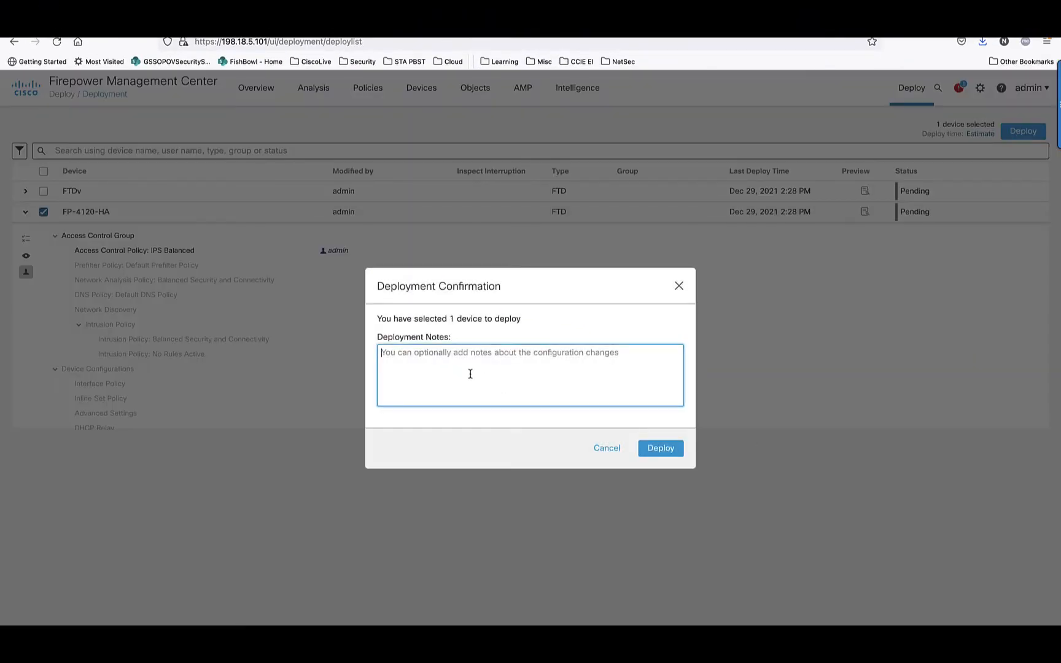
{"action": "type", "text": "Block telnet"}
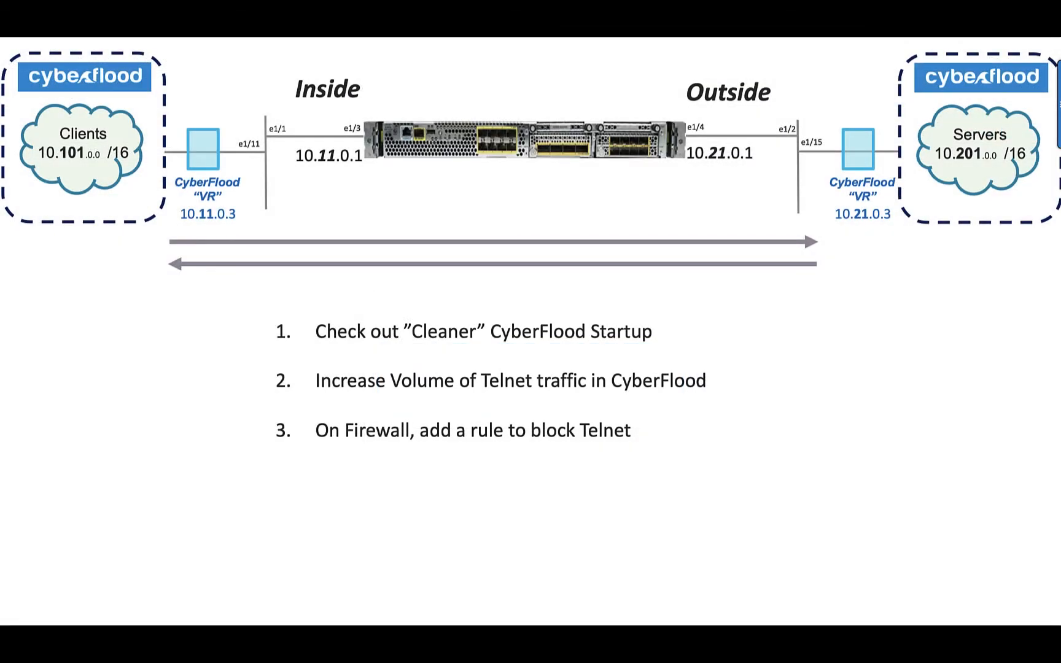
- Switch back to CyberFlood and run the Cyberflood Fun test to send traffic through the firewall
{"action": "key", "text": "Right"}
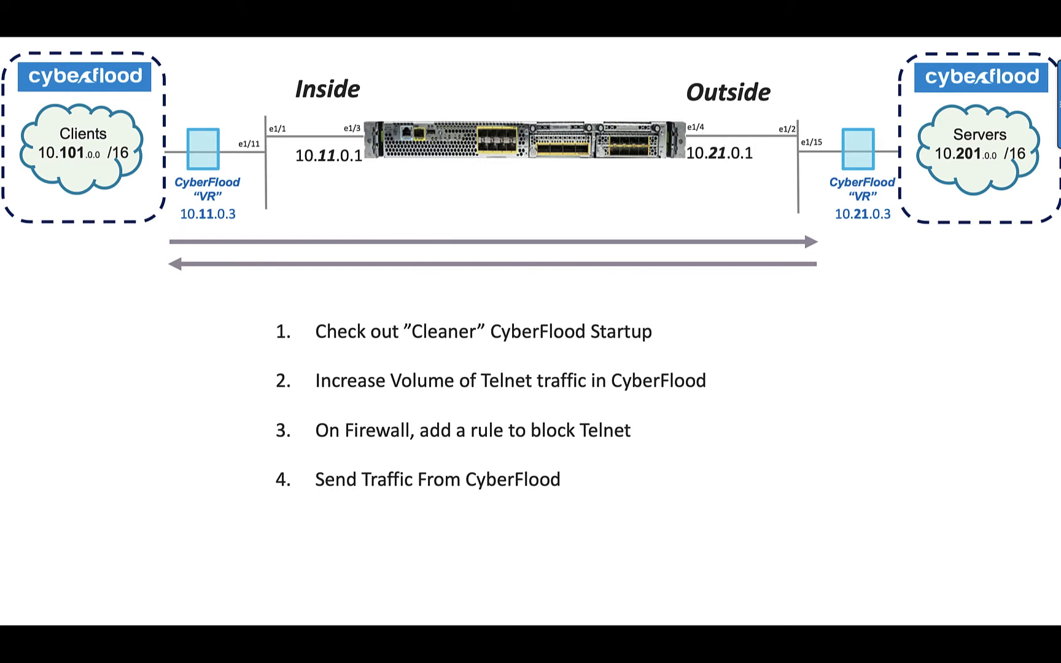
{"action": "key", "text": "super+Tab"}
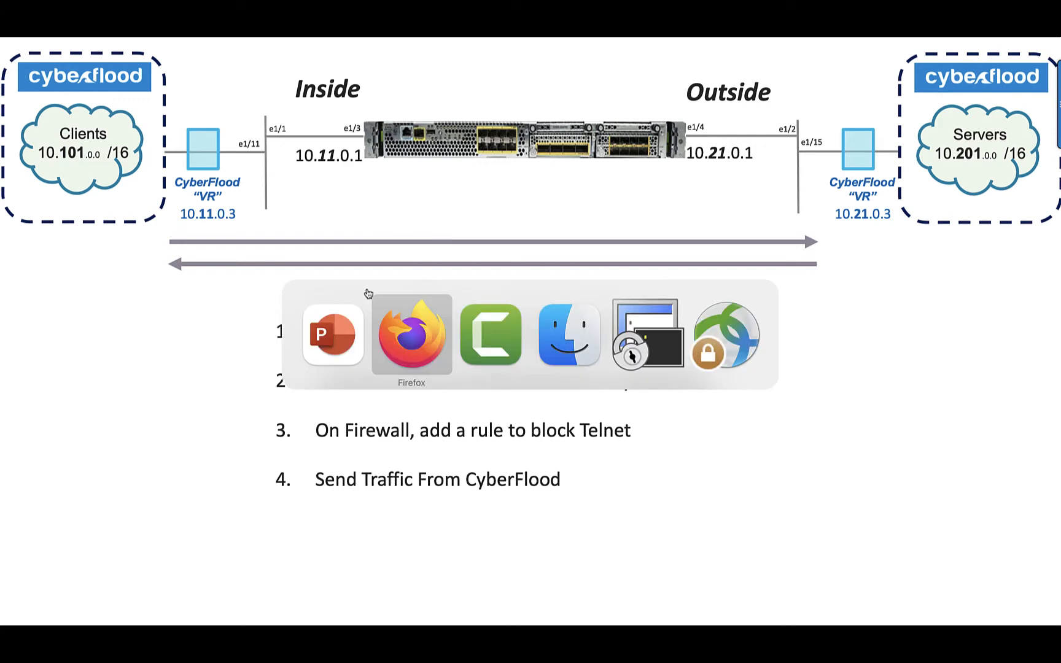
{"action": "left_click", "coordinate": [206, 26]}
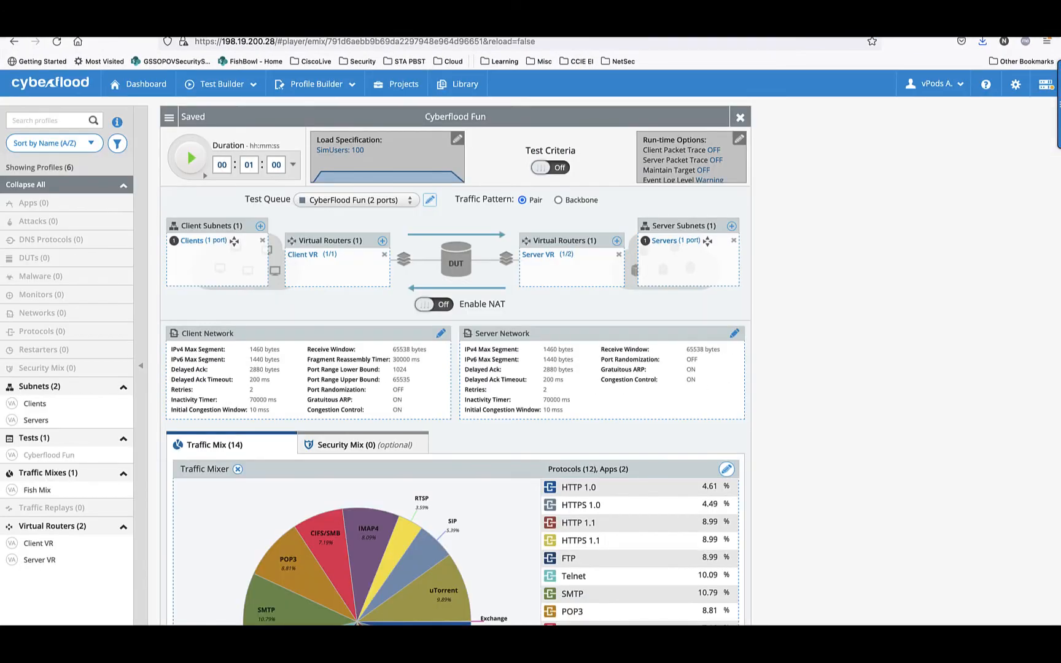
{"action": "mouse_move", "coordinate": [169, 118]}
{"action": "mouse_move", "coordinate": [198, 85]}
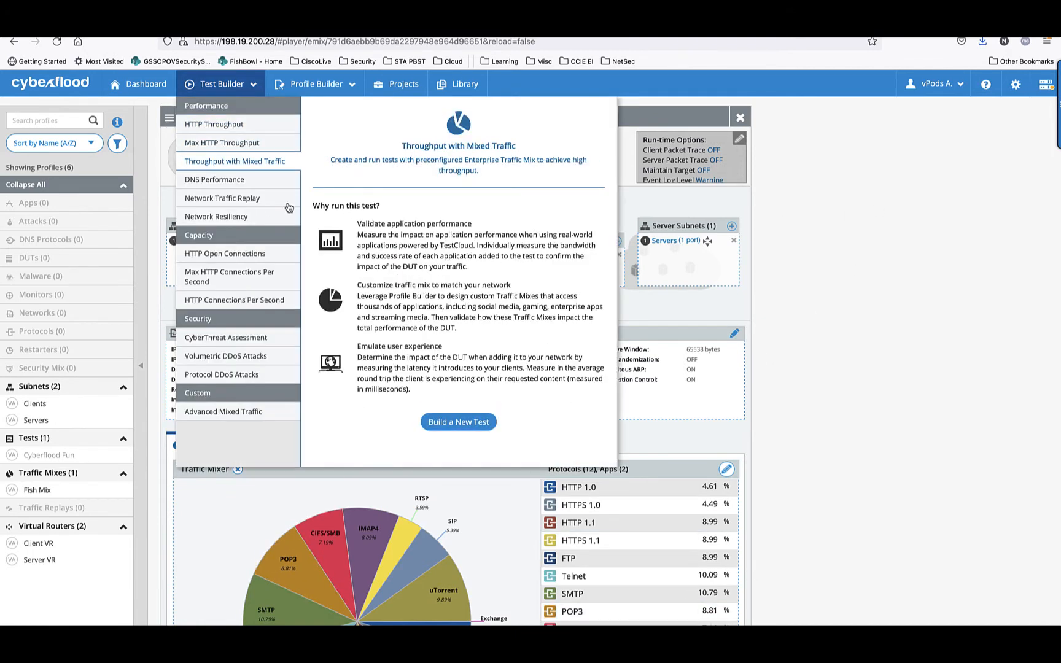
{"action": "left_click", "coordinate": [191, 161]}
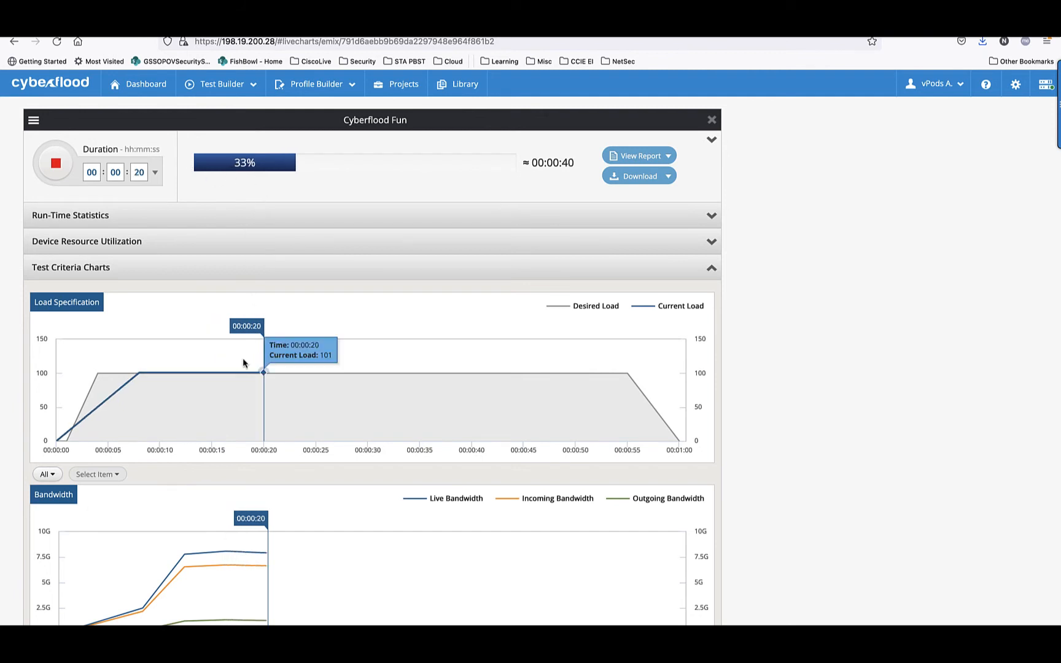
{"action": "mouse_move", "coordinate": [236, 374]}
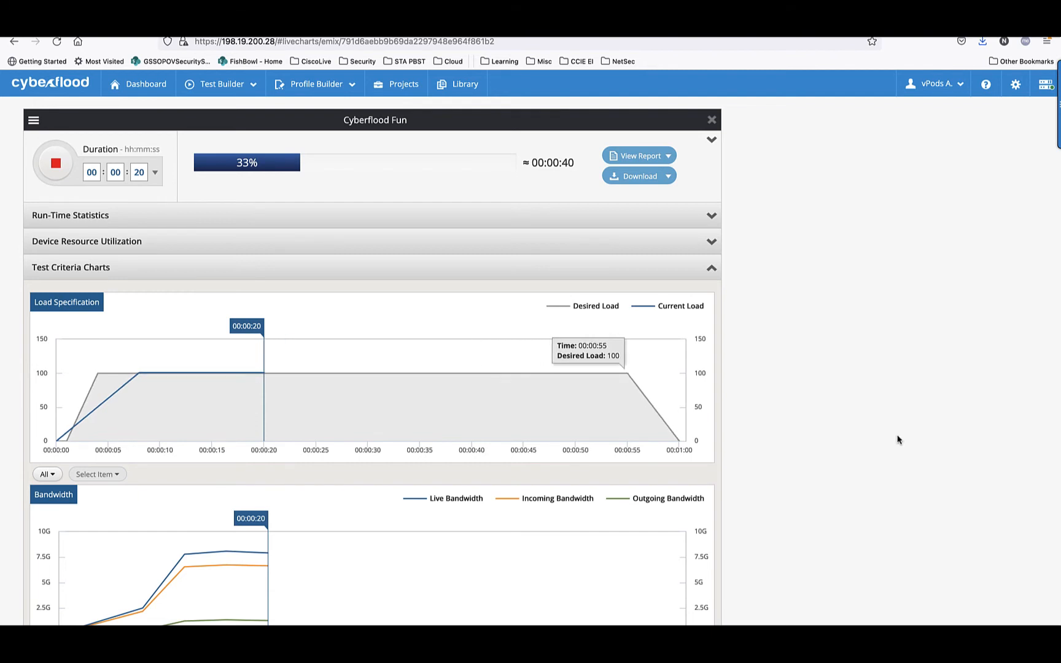
- Hide the Incoming Bandwidth and Outgoing Bandwidth series in the running test's Bandwidth chart, leaving only Live Bandwidth
{"action": "scroll", "coordinate": [898, 438], "scroll_direction": "down", "scroll_amount": 3}
{"action": "left_click", "coordinate": [551, 374]}
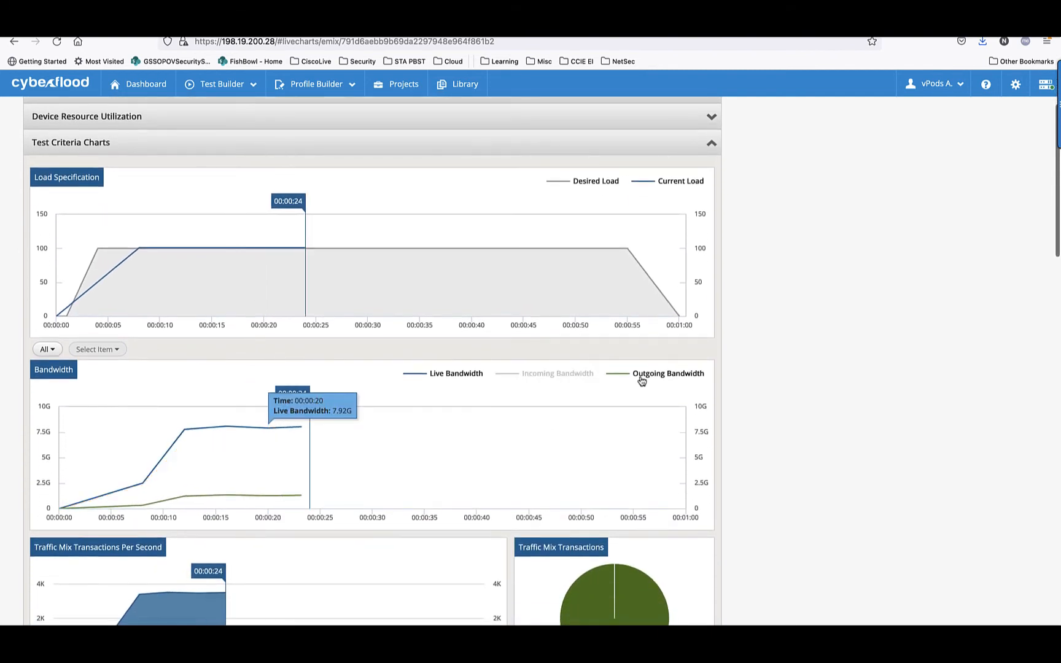
{"action": "left_click", "coordinate": [663, 375]}
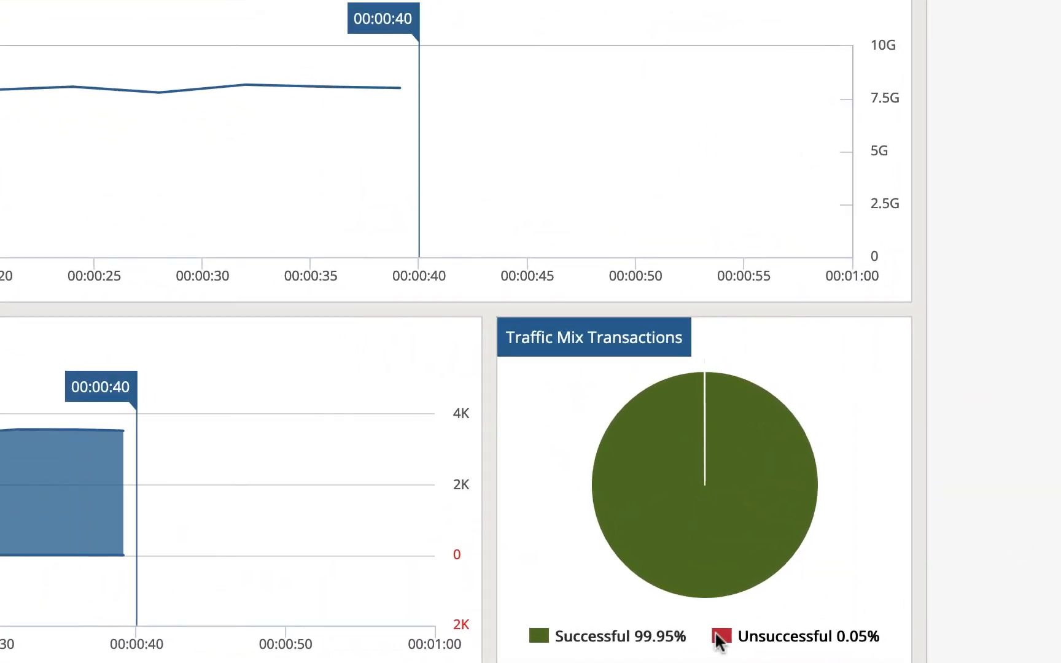
- Examine the Traffic Mix Transactions charts and the Telnet row of Traffic Mix Data, both during the run and once it ends
{"action": "scroll", "coordinate": [537, 304], "scroll_direction": "down", "scroll_amount": 10}
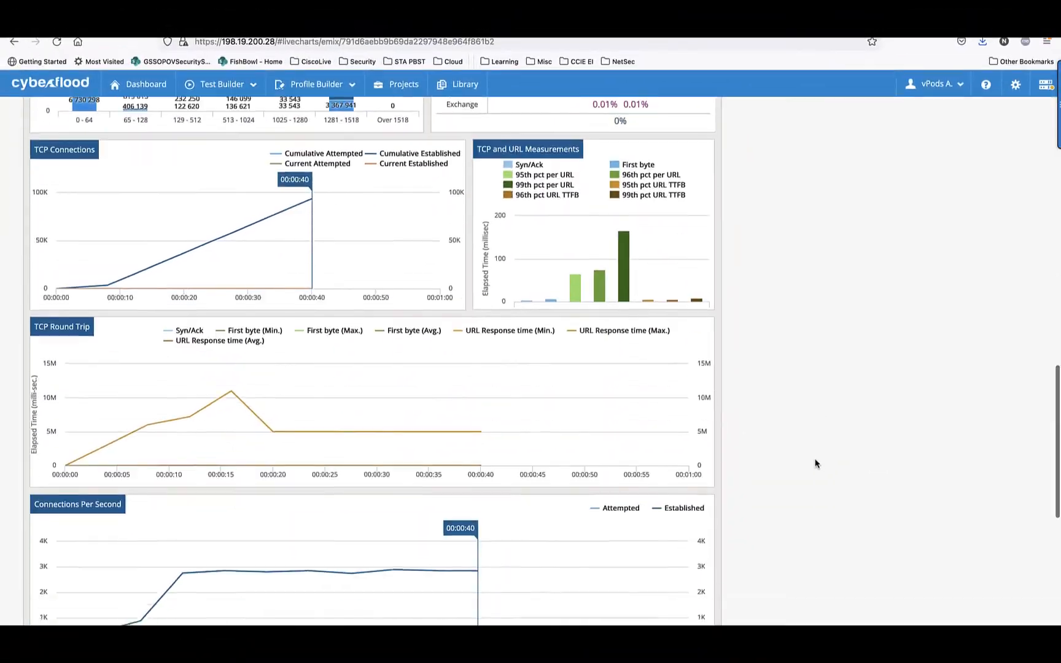
{"action": "scroll", "coordinate": [816, 464], "scroll_direction": "down", "scroll_amount": 8}
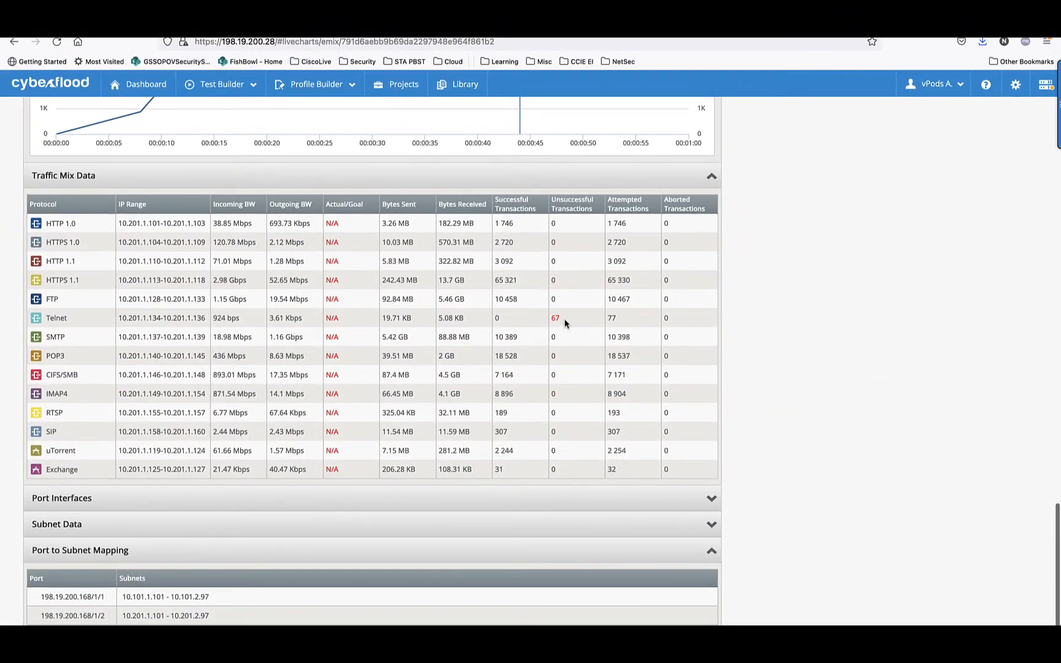
{"action": "left_click_drag", "start_coordinate": [564, 318], "coordinate": [65, 312]}
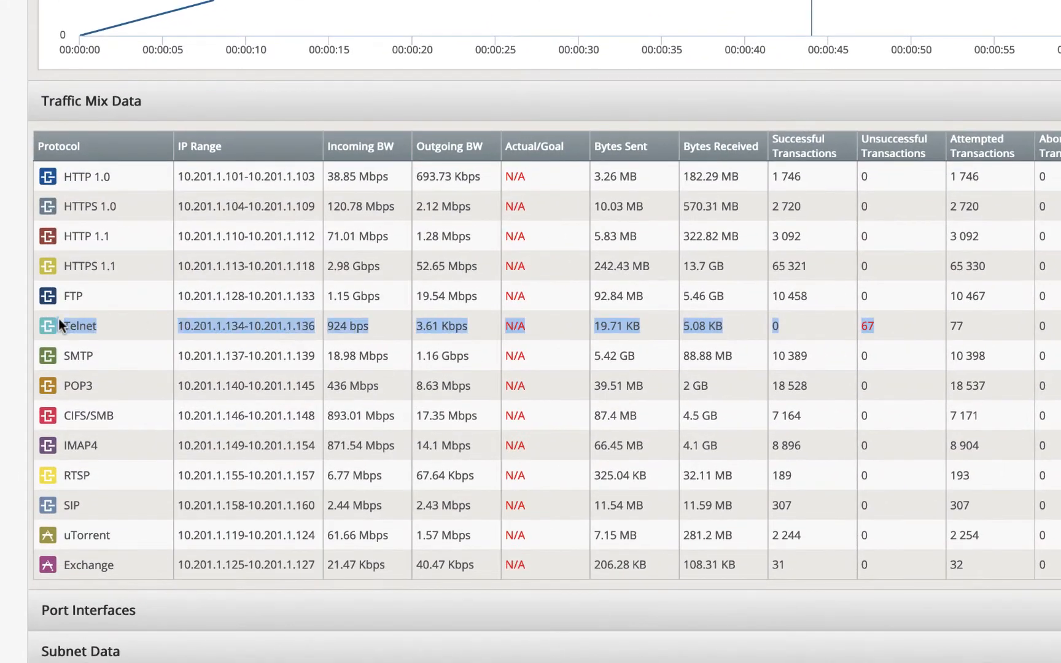
{"action": "left_click", "coordinate": [1056, 329]}
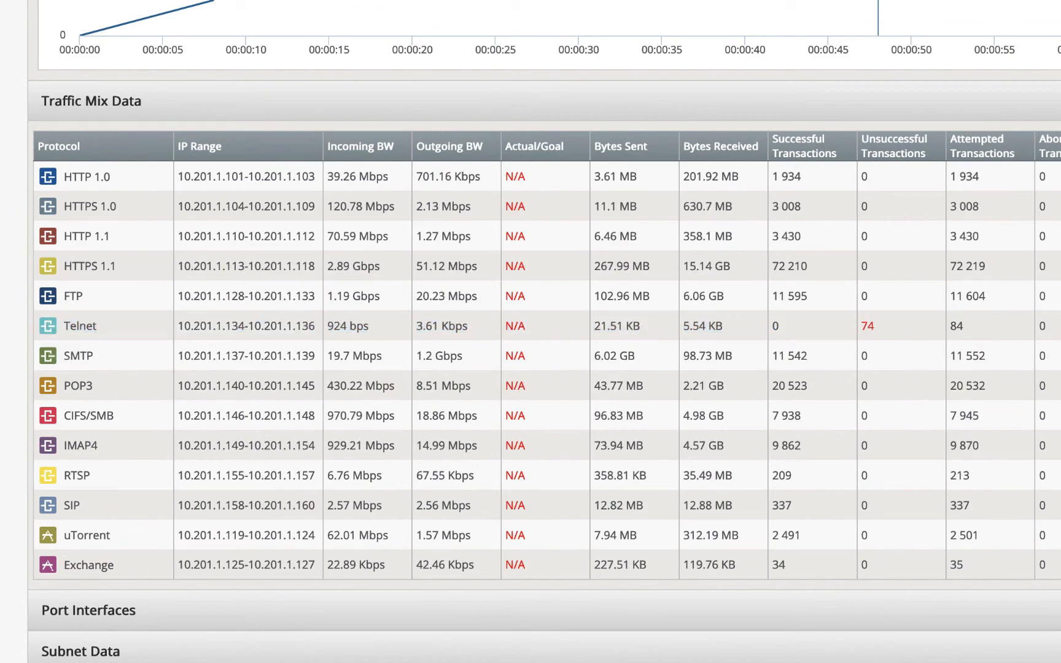
{"action": "scroll", "coordinate": [544, 332], "scroll_direction": "up", "scroll_amount": 15}
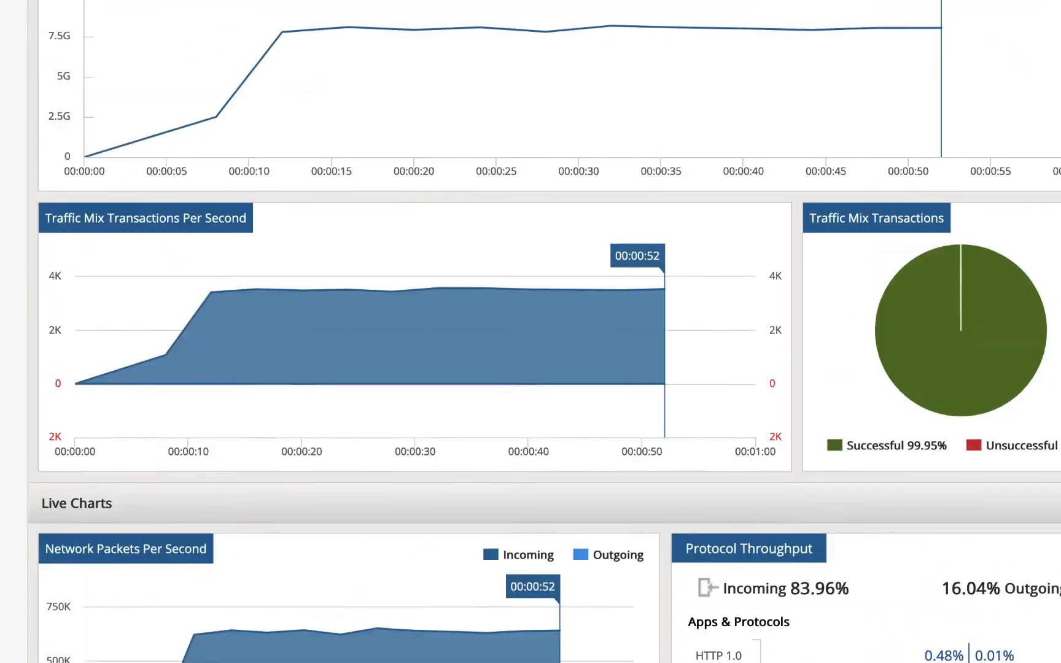
{"action": "scroll", "coordinate": [1021, 545], "scroll_direction": "up", "scroll_amount": 5}
{"action": "scroll", "coordinate": [1021, 545], "scroll_direction": "down", "scroll_amount": 1}
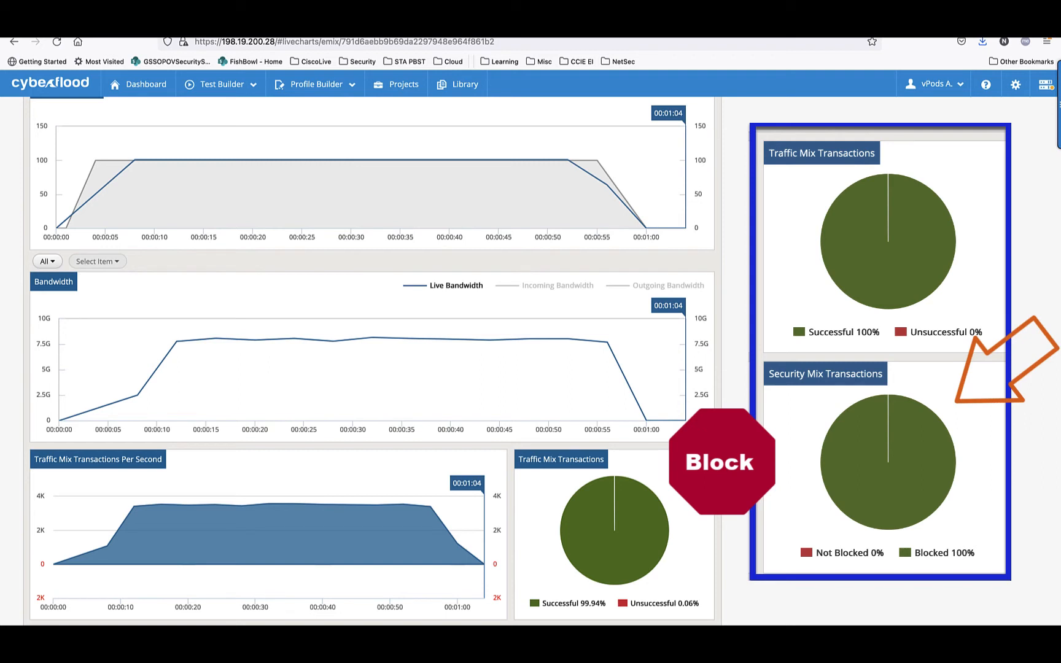
{"action": "scroll", "coordinate": [805, 540], "scroll_direction": "down", "scroll_amount": 5}
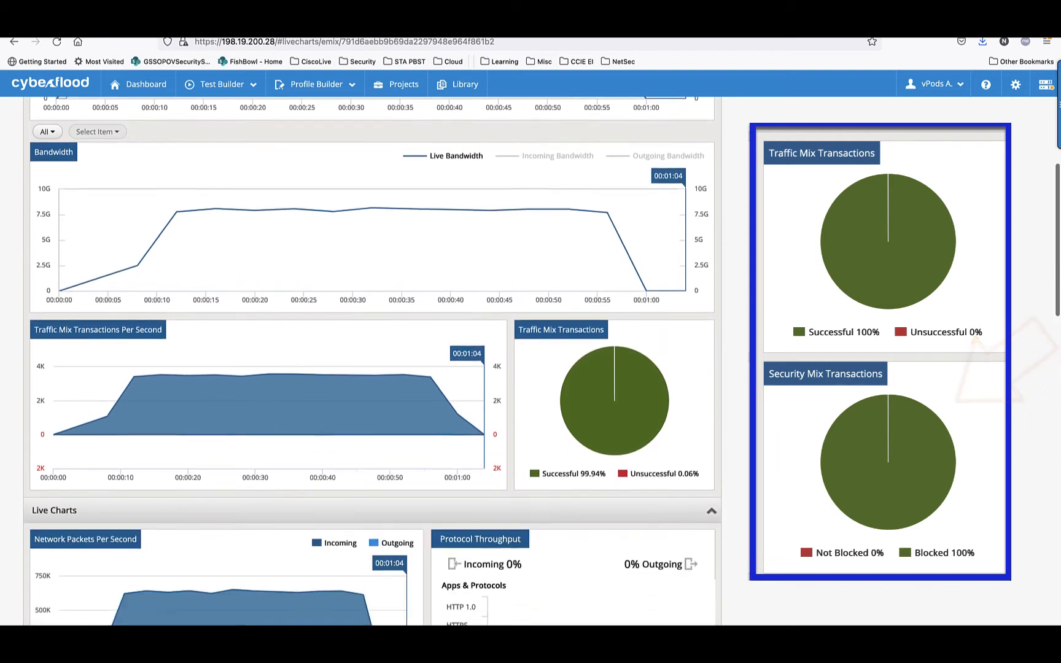
{"action": "scroll", "coordinate": [805, 540], "scroll_direction": "down", "scroll_amount": 10}
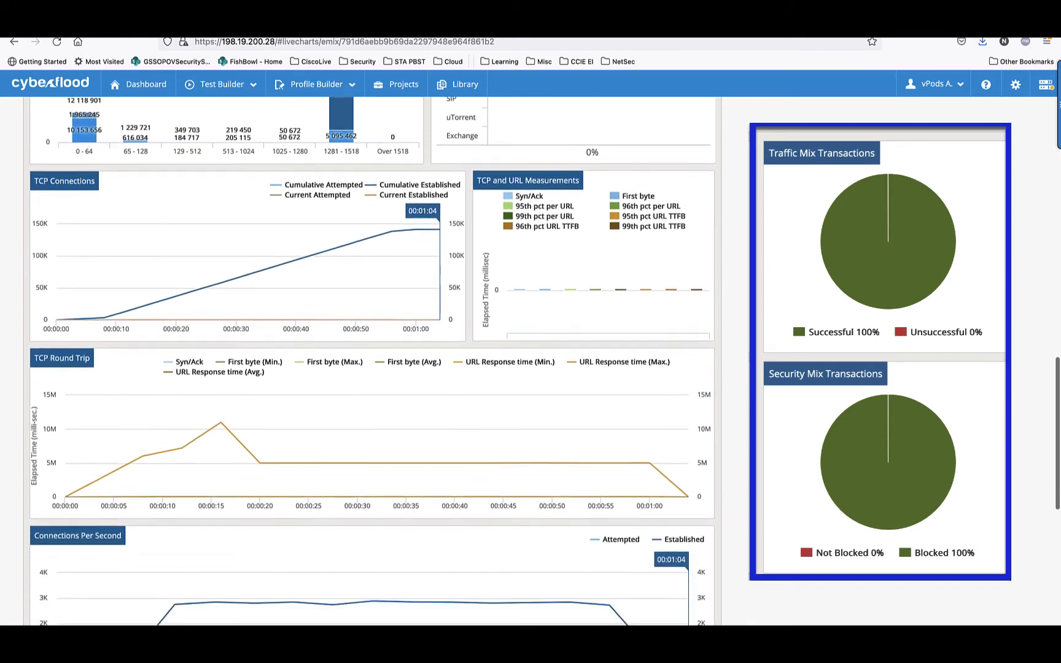
{"action": "scroll", "coordinate": [624, 310], "scroll_direction": "down", "scroll_amount": 5}
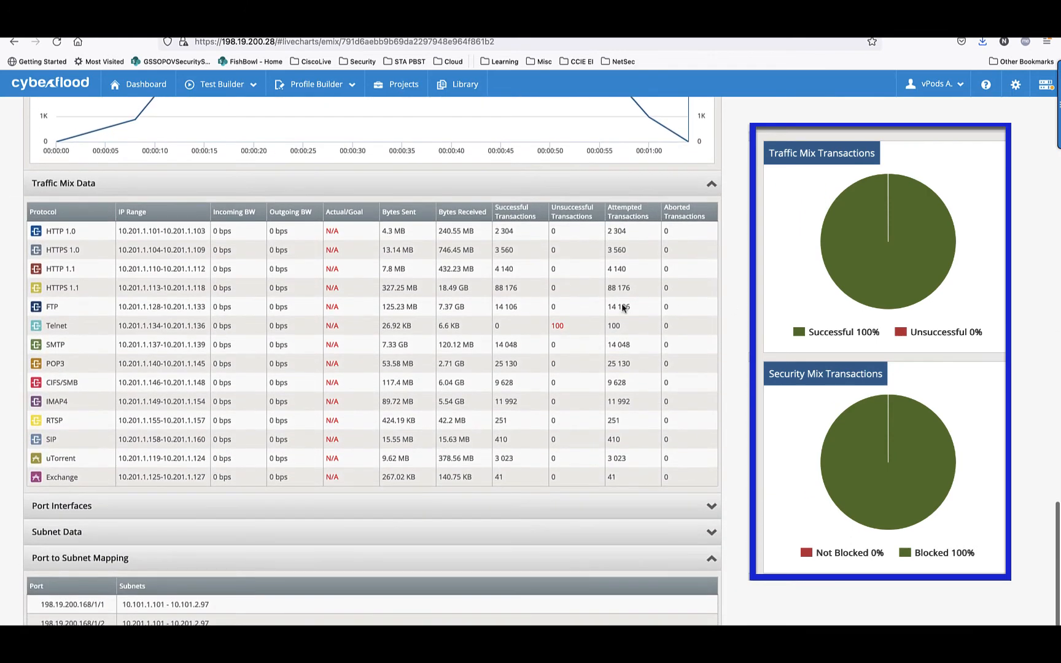
{"action": "left_click_drag", "start_coordinate": [494, 326], "coordinate": [649, 331]}
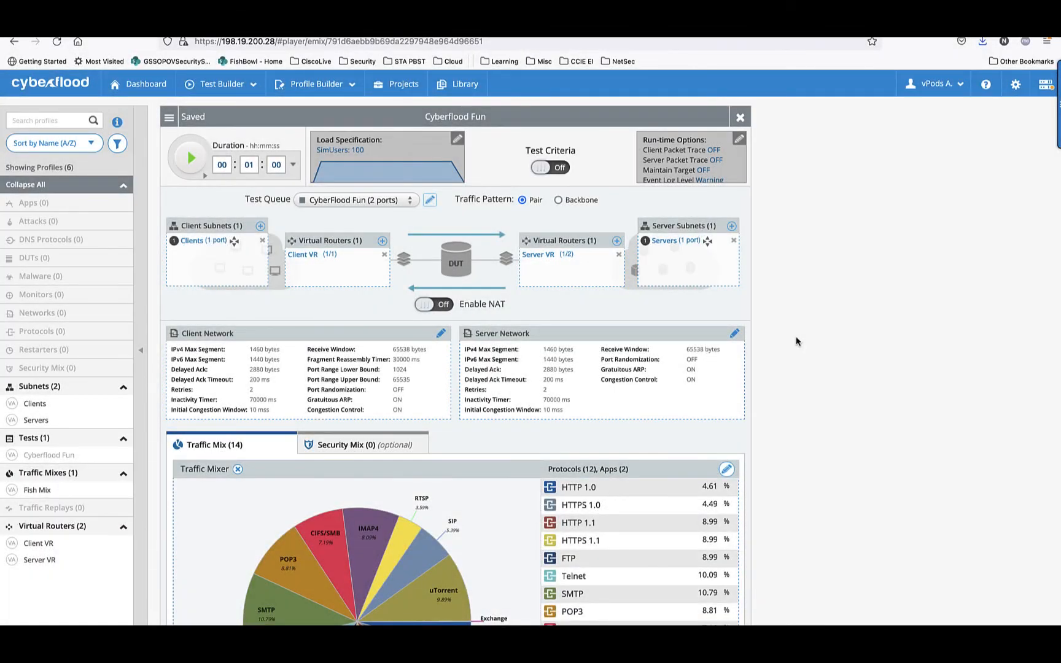
- Open the Cyberflood Fun test's Fish Mix traffic mix for editing and remove the Telnet protocol from it
{"action": "scroll", "coordinate": [796, 341], "scroll_direction": "down", "scroll_amount": 5}
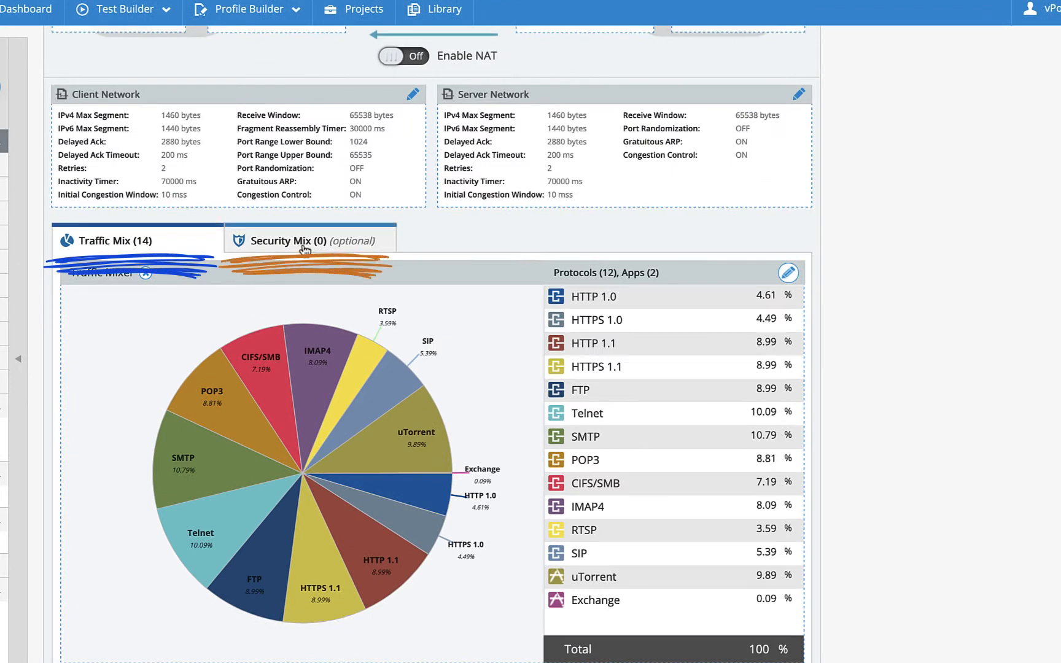
{"action": "left_click", "coordinate": [788, 274]}
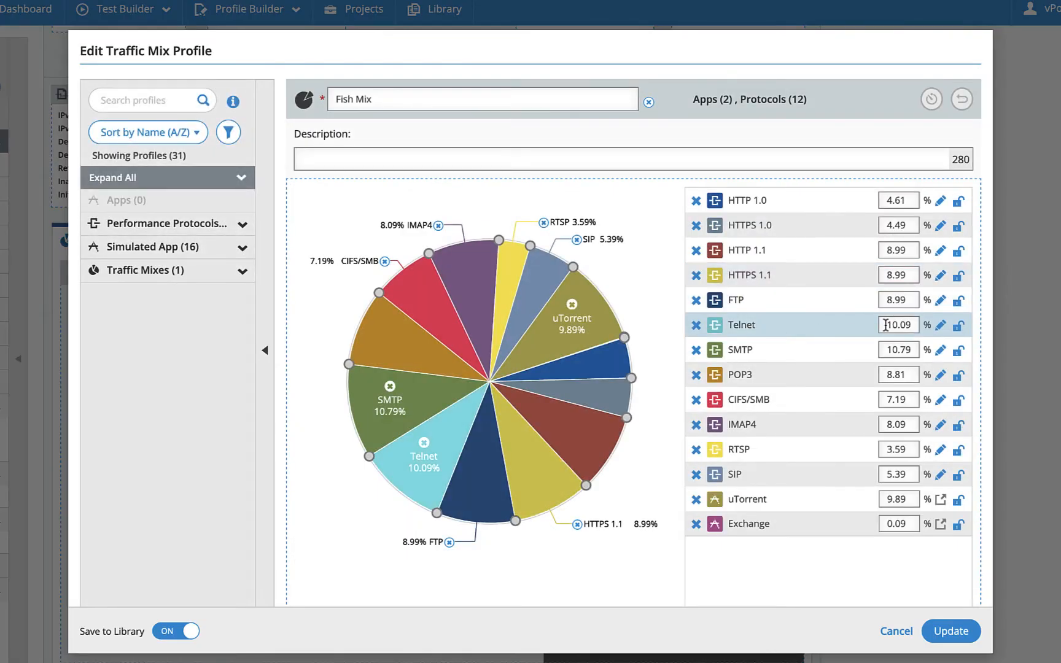
{"action": "left_click", "coordinate": [696, 326]}
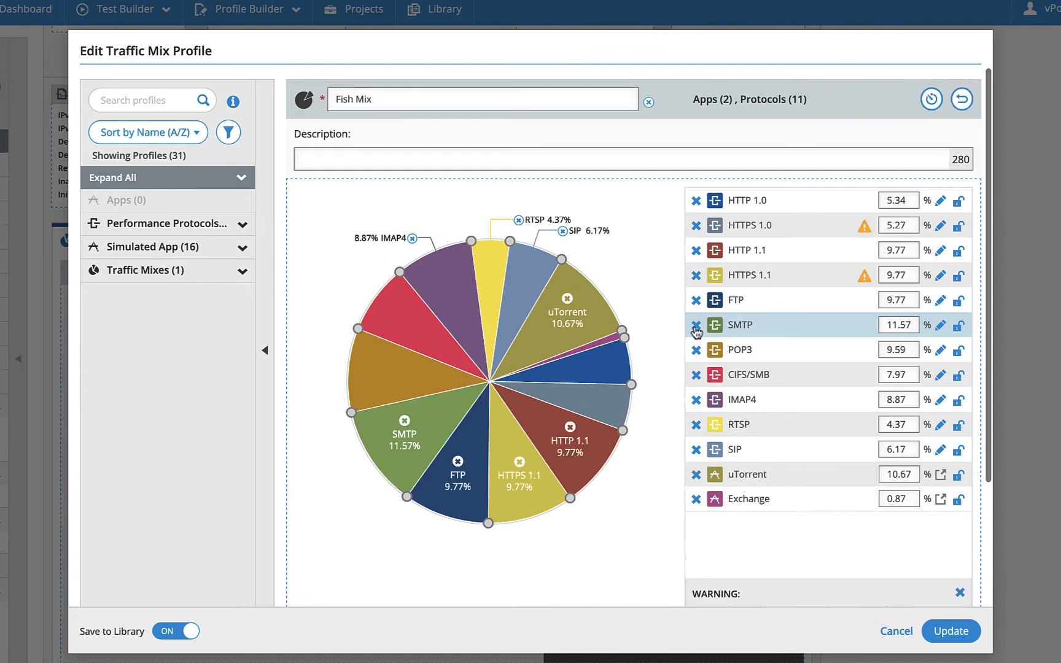
- Change uTorrent's share to 10 %, auto-distribute the percentages across all Fish Mix items, and update the profile
{"action": "double_click", "coordinate": [912, 476]}
{"action": "type", "text": "10."}
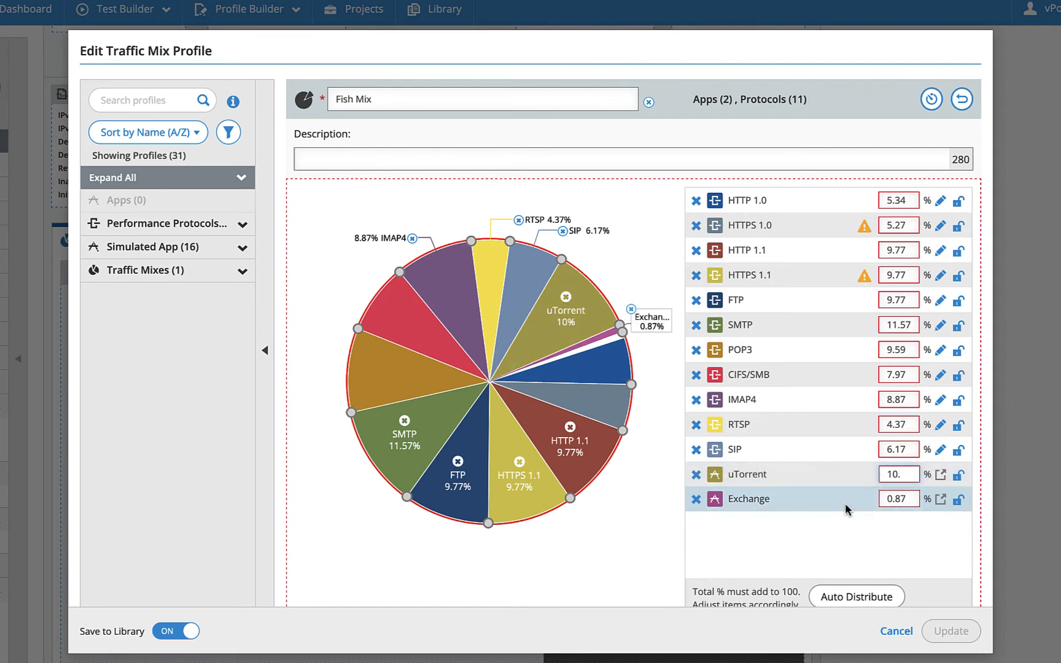
{"action": "scroll", "coordinate": [853, 506], "scroll_direction": "down", "scroll_amount": 2}
{"action": "left_click", "coordinate": [859, 515]}
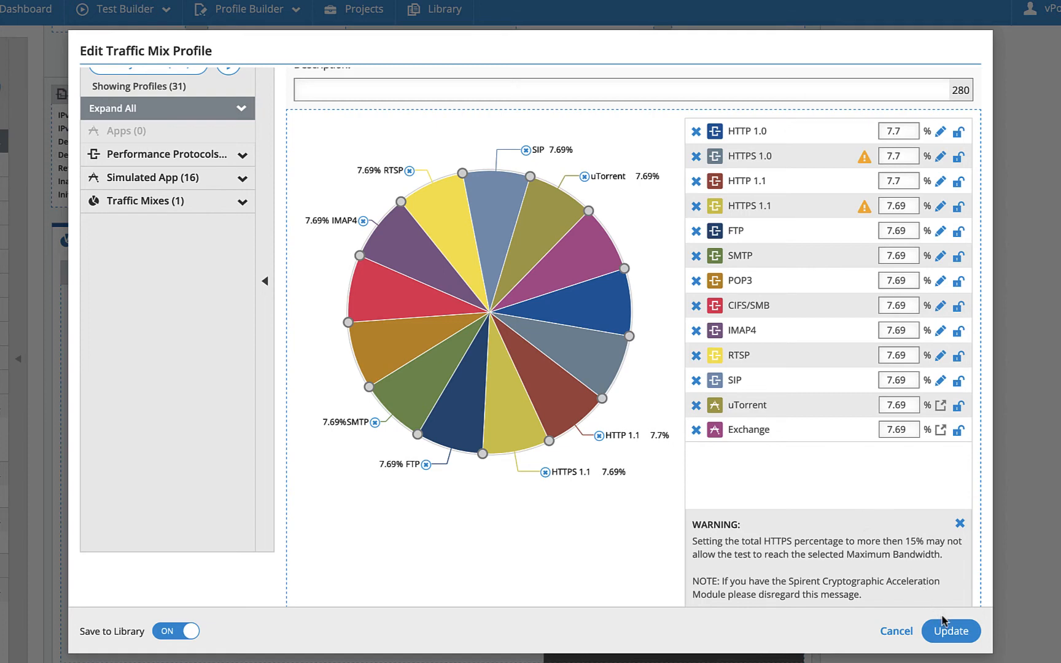
{"action": "left_click", "coordinate": [952, 632]}
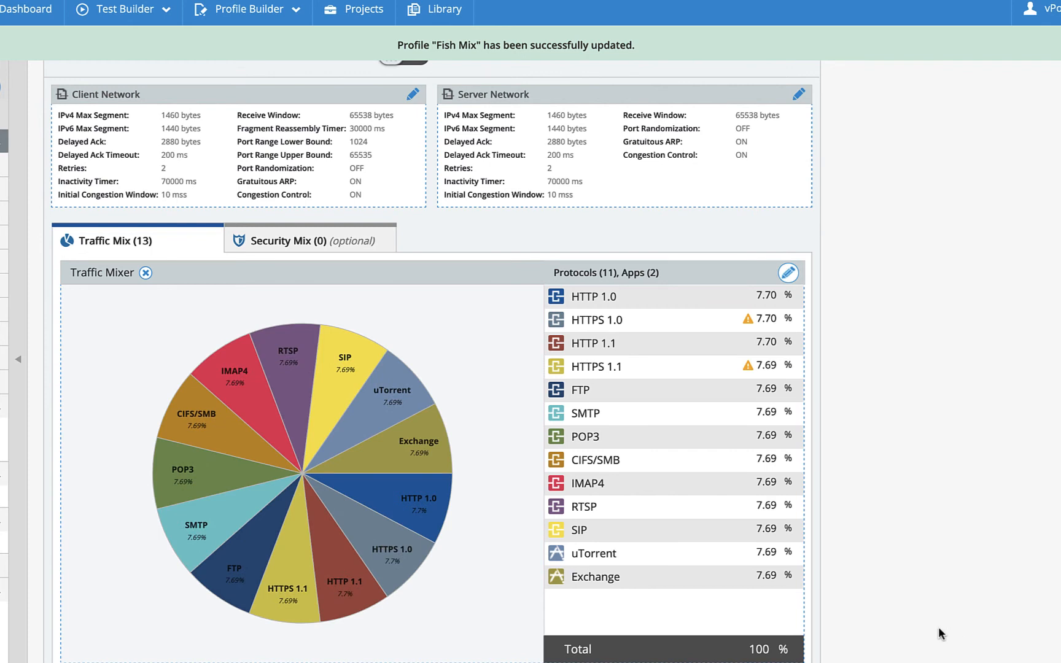
- Start a new security mix profile for the test and name it Fish Security Mix
{"action": "left_click", "coordinate": [288, 244]}
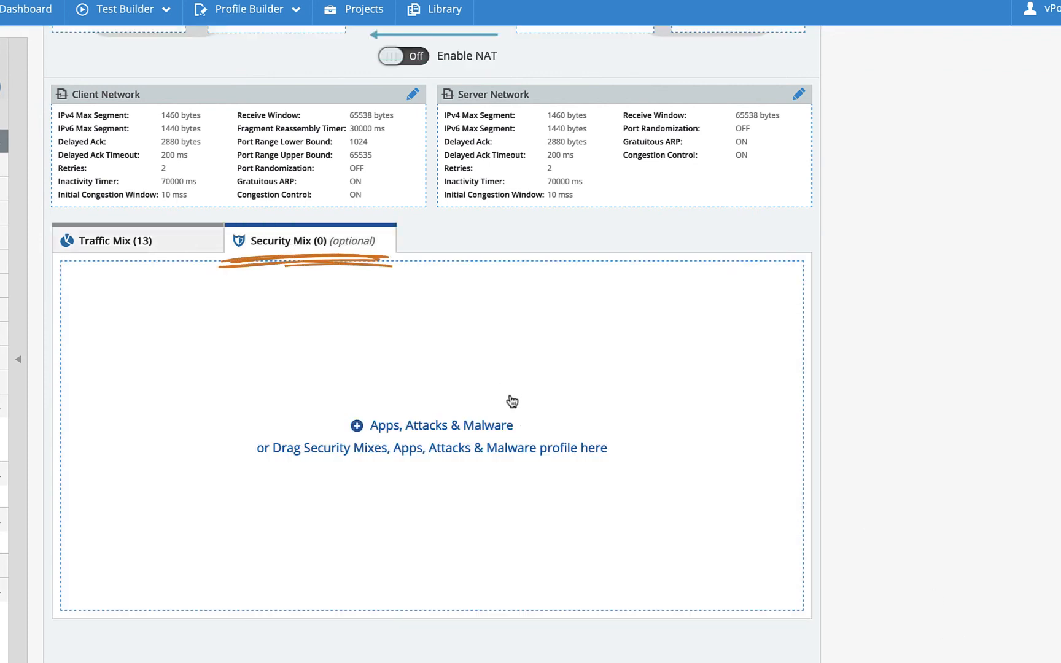
{"action": "left_click", "coordinate": [434, 428]}
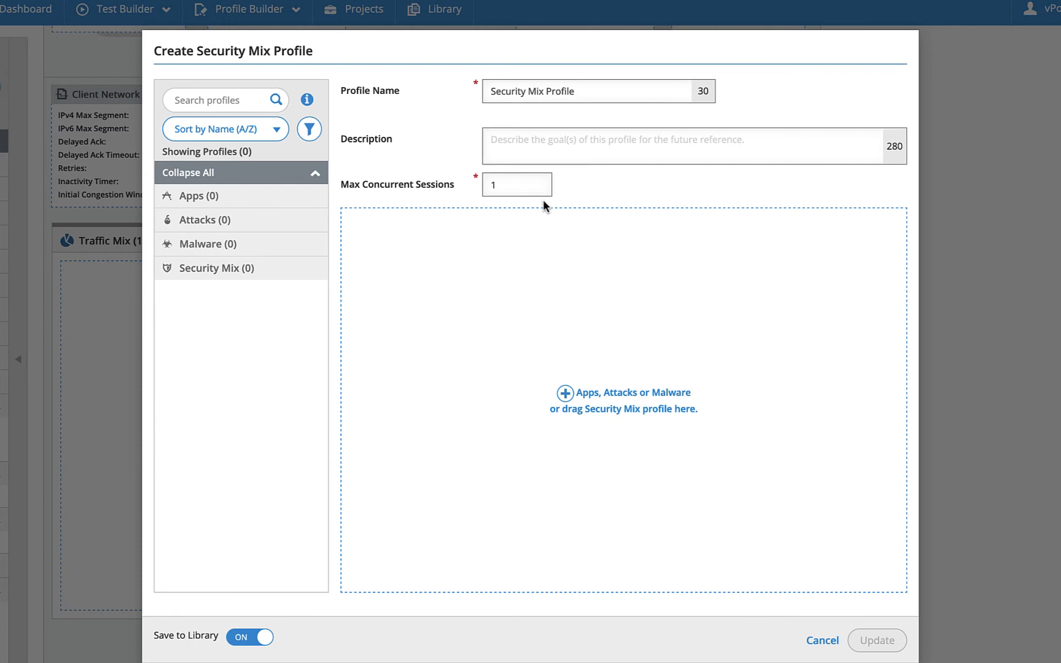
{"action": "left_click_drag", "start_coordinate": [575, 92], "coordinate": [469, 88]}
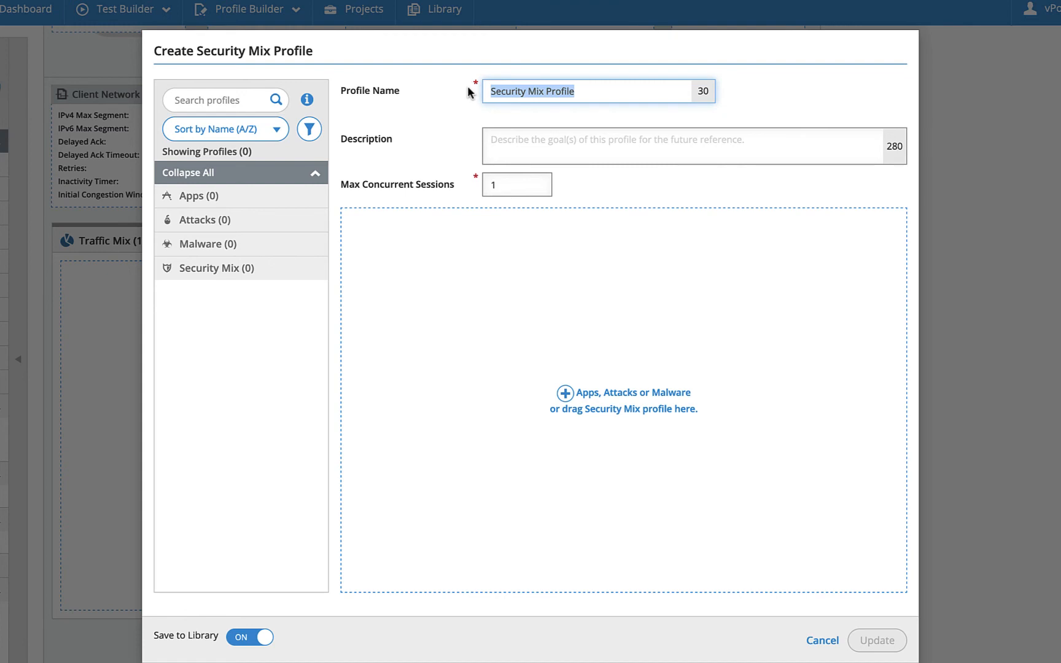
{"action": "type", "text": "Fish"}
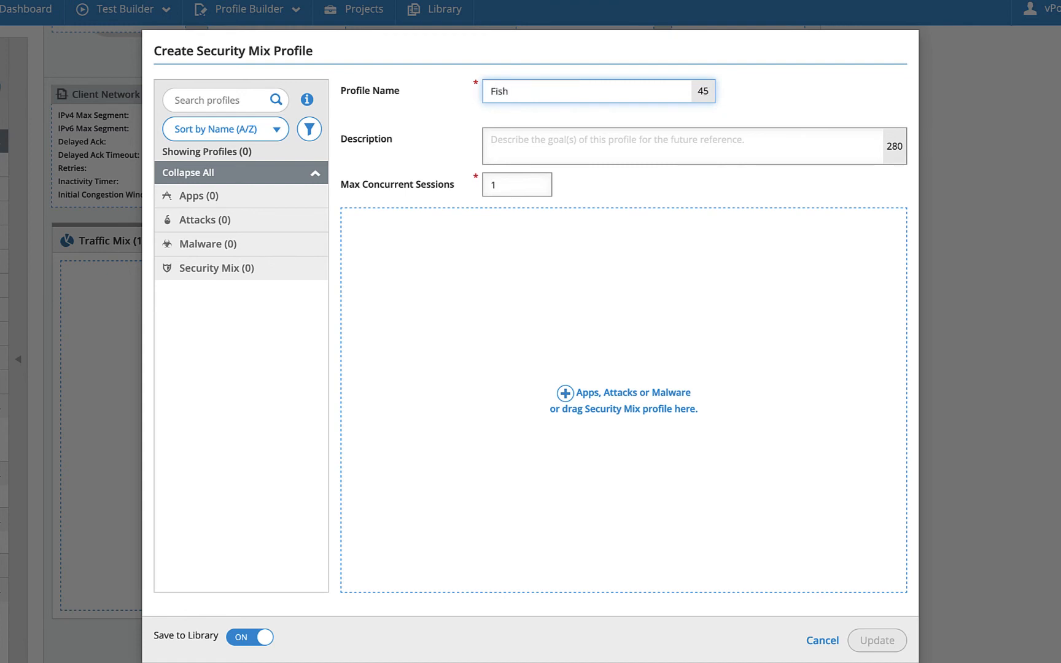
{"action": "type", "text": " Security Mix"}
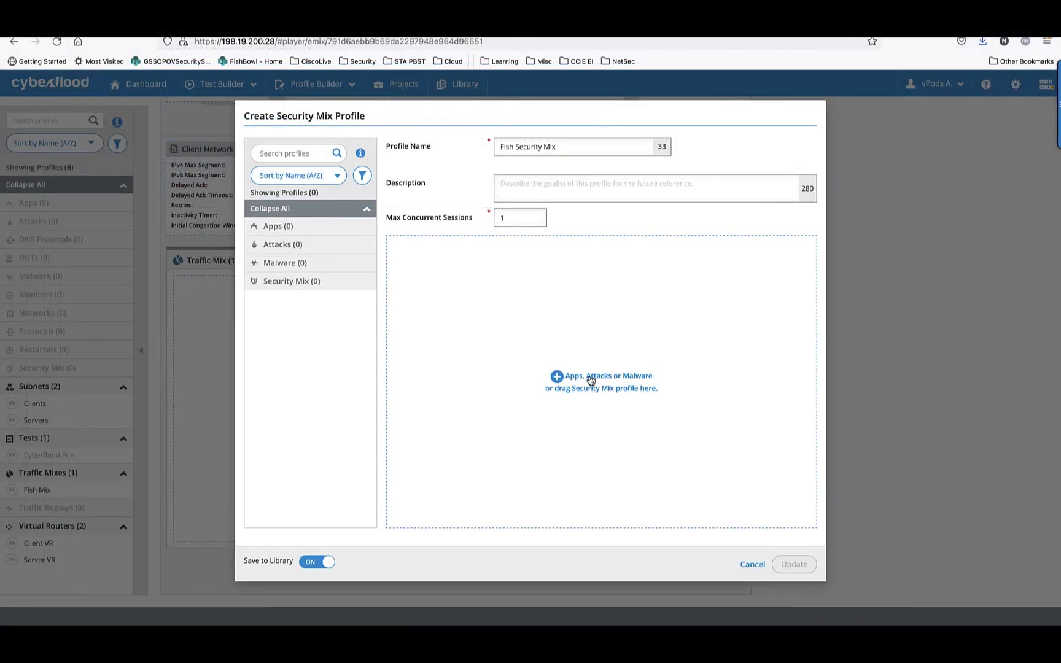
- Start an apps scenarios profile for the security mix, search for telnet, and add the Telnet Connect and Telnet Close connection scenarios
{"action": "left_click", "coordinate": [590, 377]}
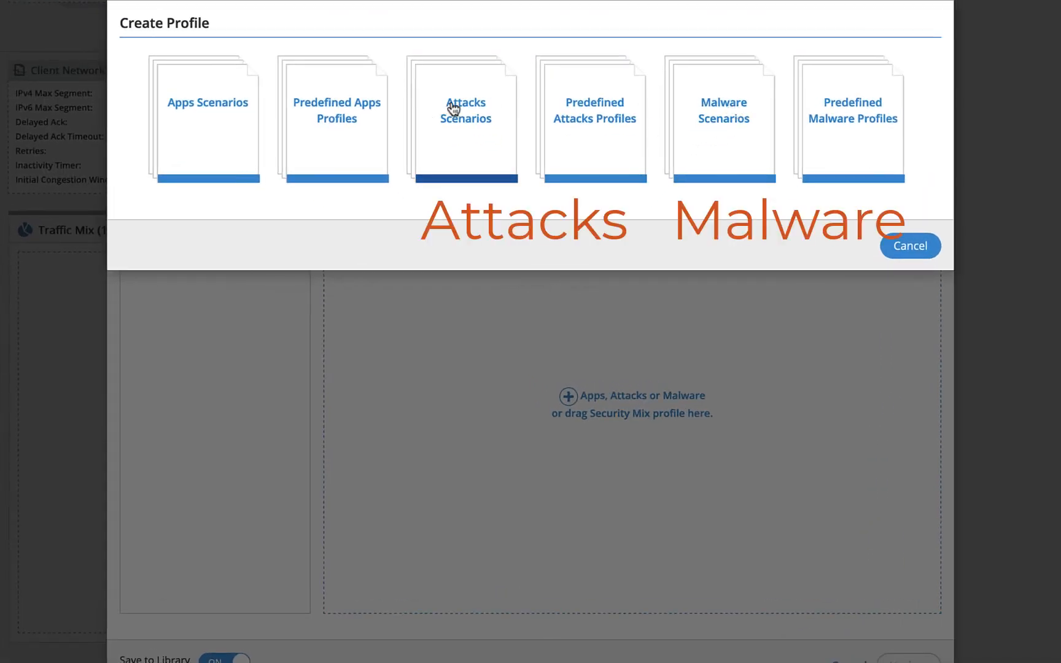
{"action": "left_click", "coordinate": [210, 104]}
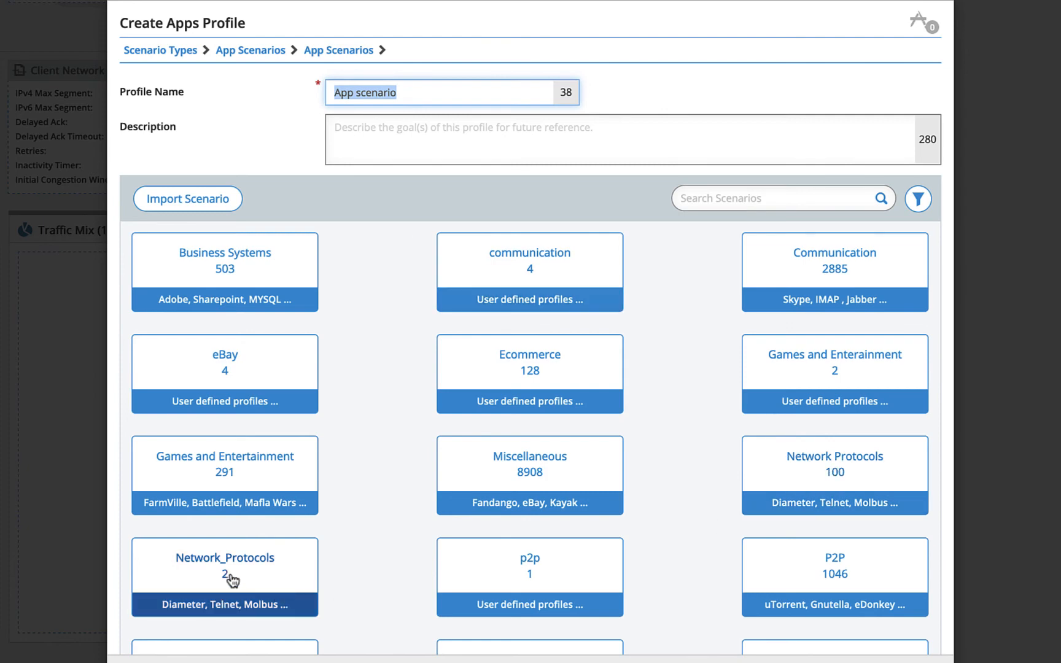
{"action": "left_click", "coordinate": [734, 205]}
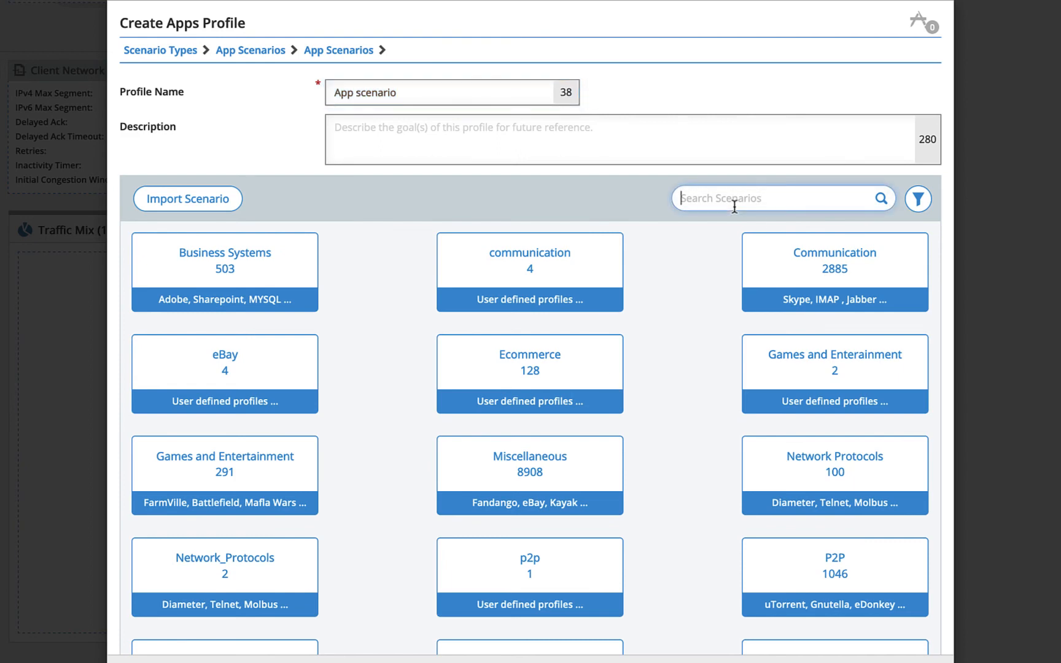
{"action": "type", "text": "tel"}
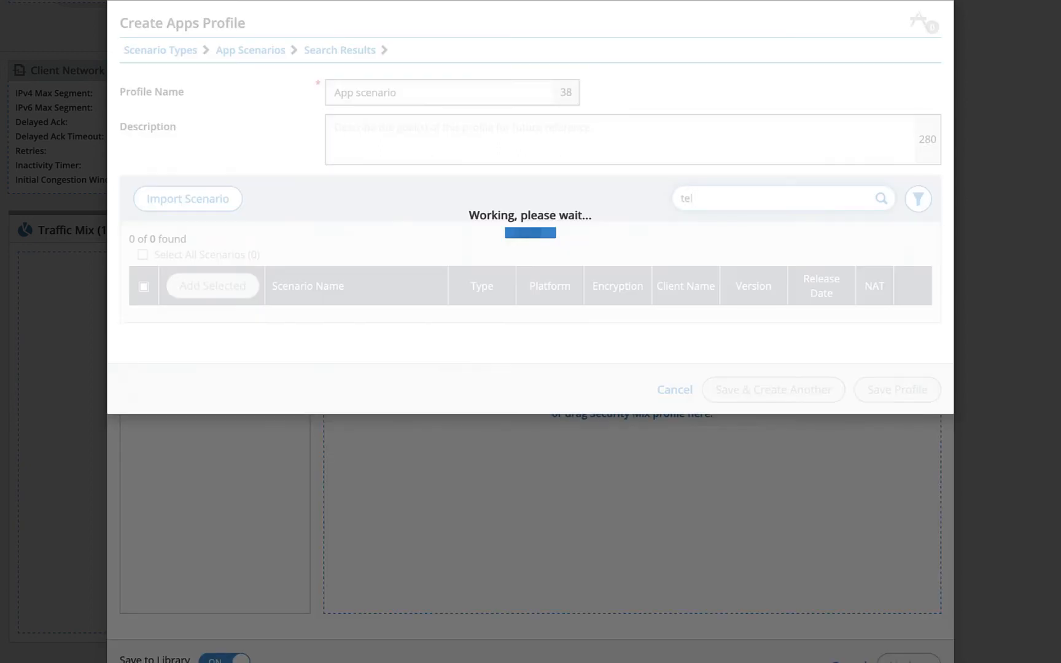
{"action": "type", "text": "net"}
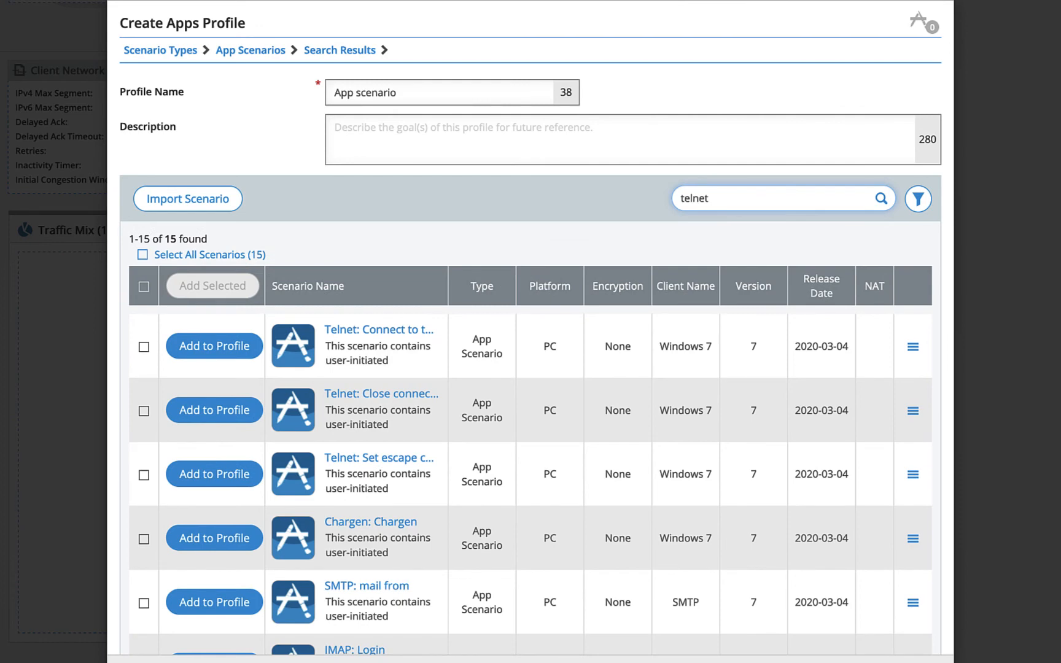
{"action": "left_click", "coordinate": [143, 347]}
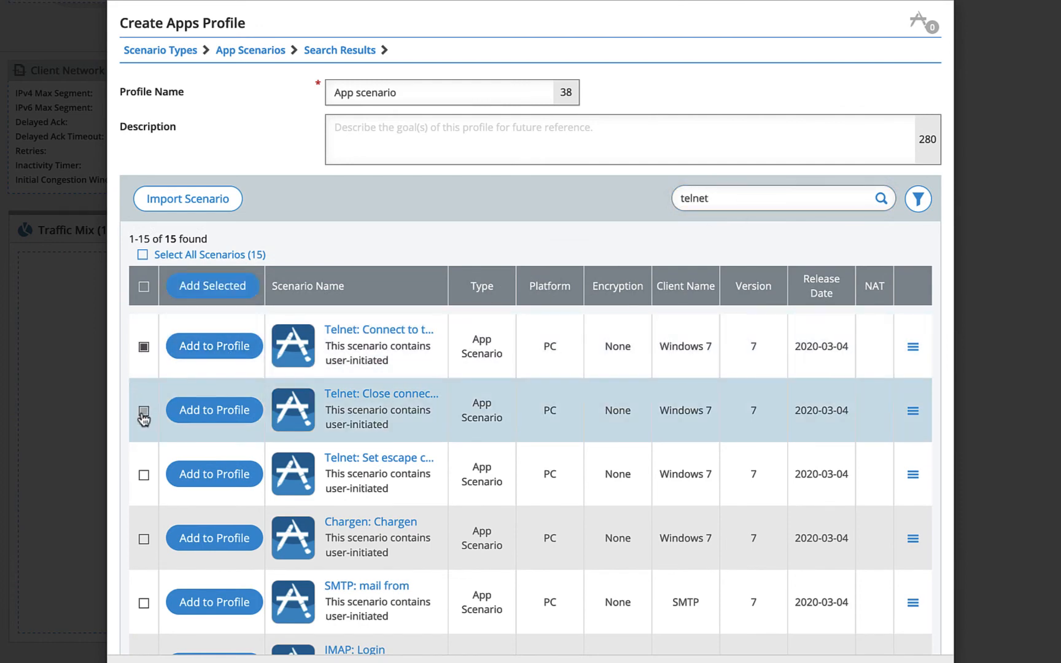
{"action": "left_click", "coordinate": [143, 411]}
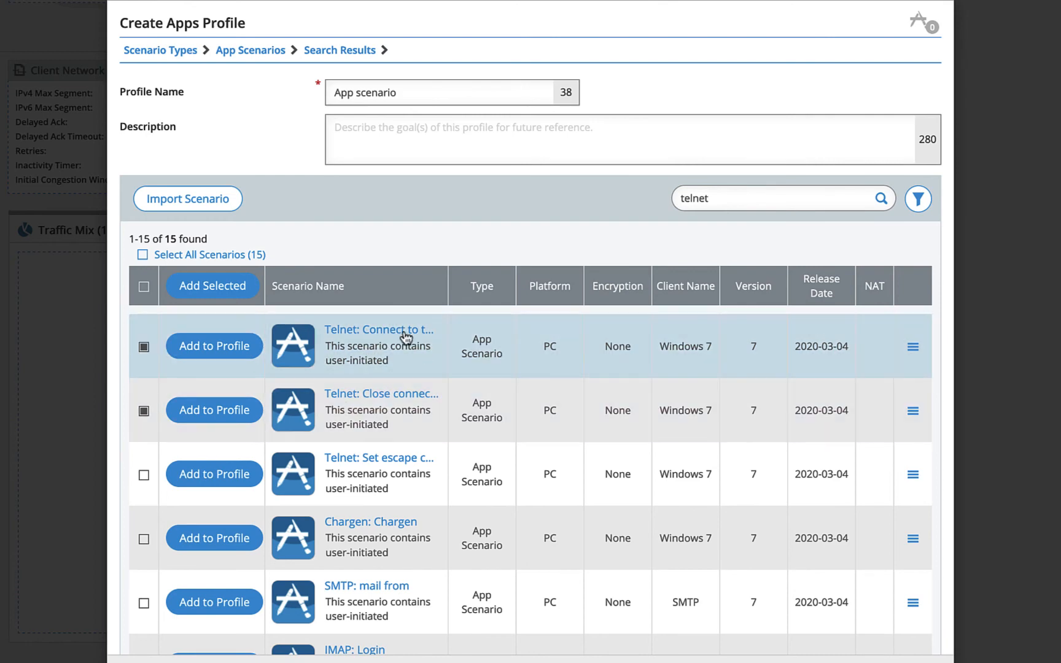
{"action": "left_click", "coordinate": [209, 286]}
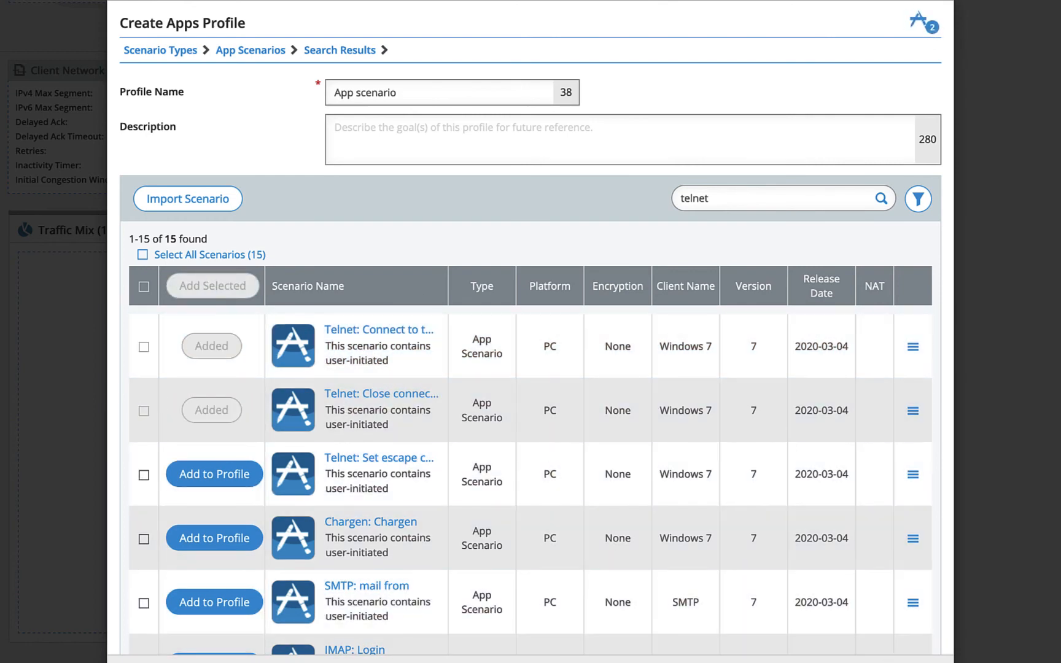
- Name the apps profile Bad Telnet and save it into the security mix
{"action": "left_click_drag", "start_coordinate": [414, 97], "coordinate": [296, 90]}
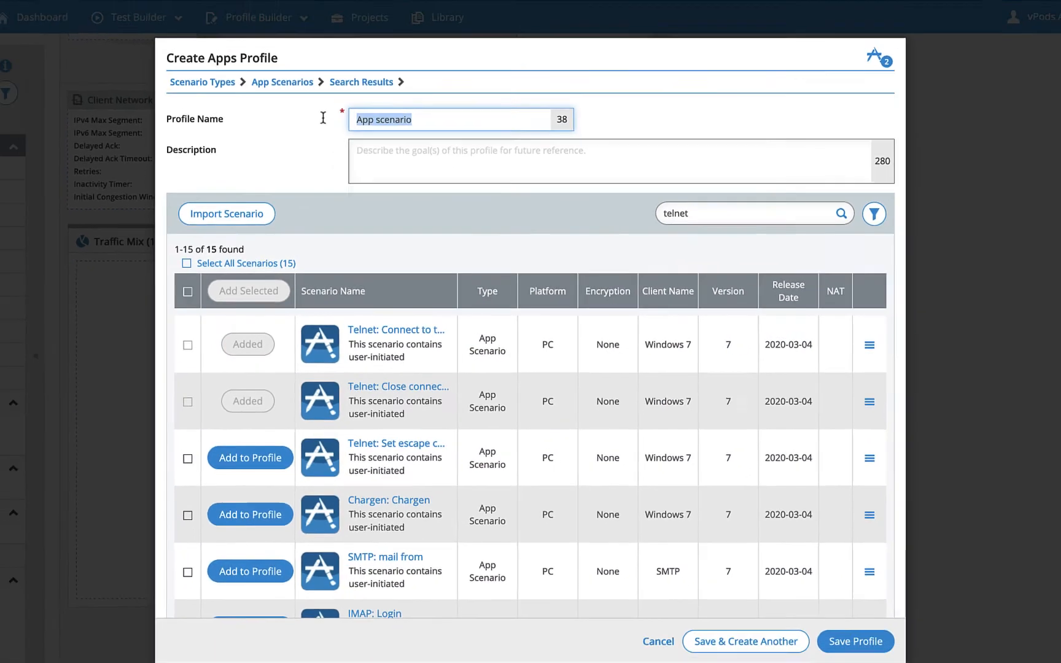
{"action": "type", "text": "Telnert"}
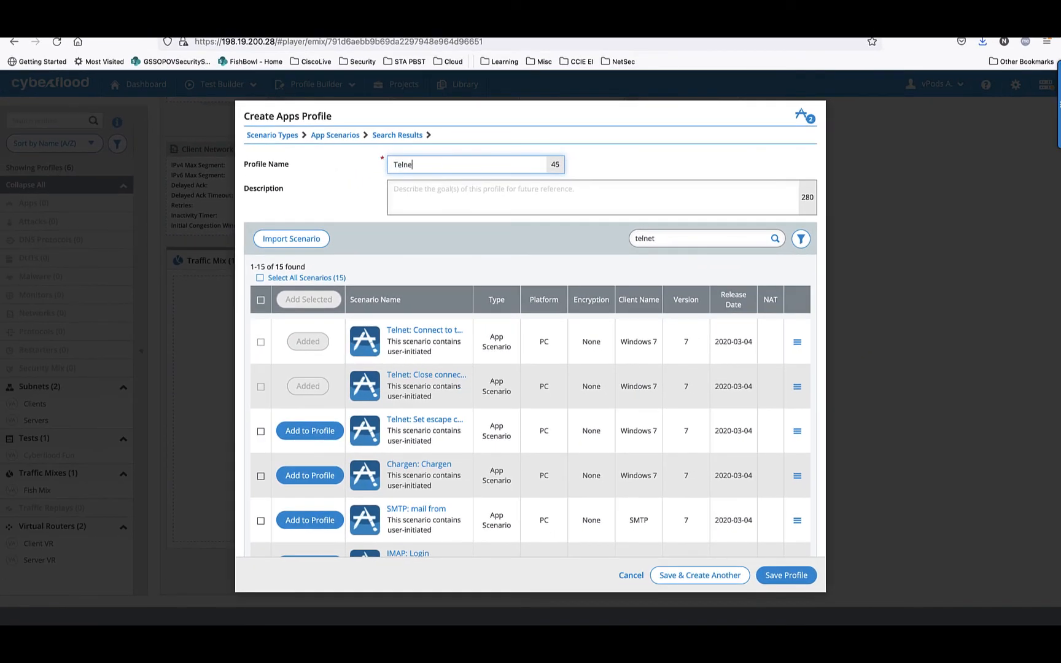
{"action": "key", "text": "BackSpace"}
{"action": "key", "text": "BackSpace"}
{"action": "key", "text": "BackSpace"}
{"action": "key", "text": "BackSpace"}
{"action": "key", "text": "BackSpace"}
{"action": "type", "text": "Bad Telnet"}
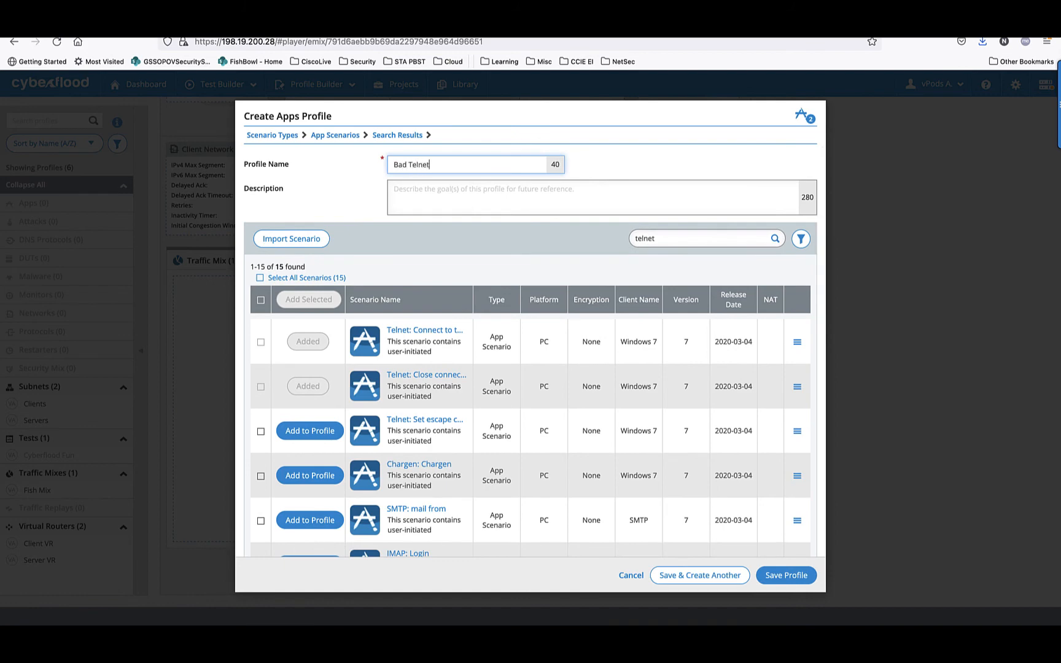
{"action": "left_click", "coordinate": [788, 576]}
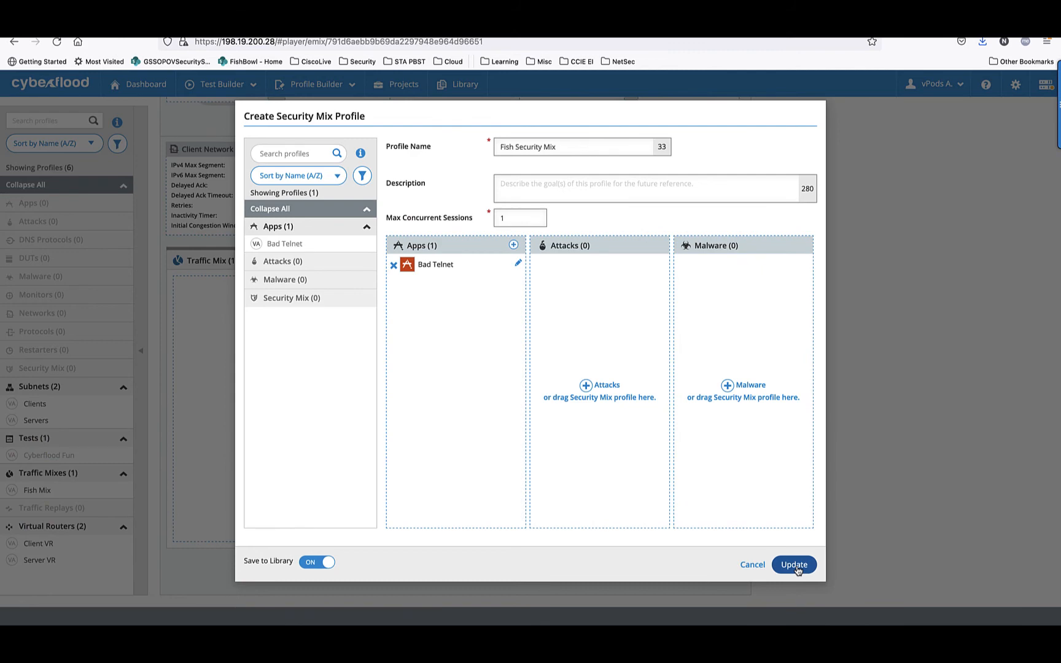
- Save the Fish Security Mix profile with its Bad Telnet apps profile to the library and apply it to the test
{"action": "left_click", "coordinate": [795, 566]}
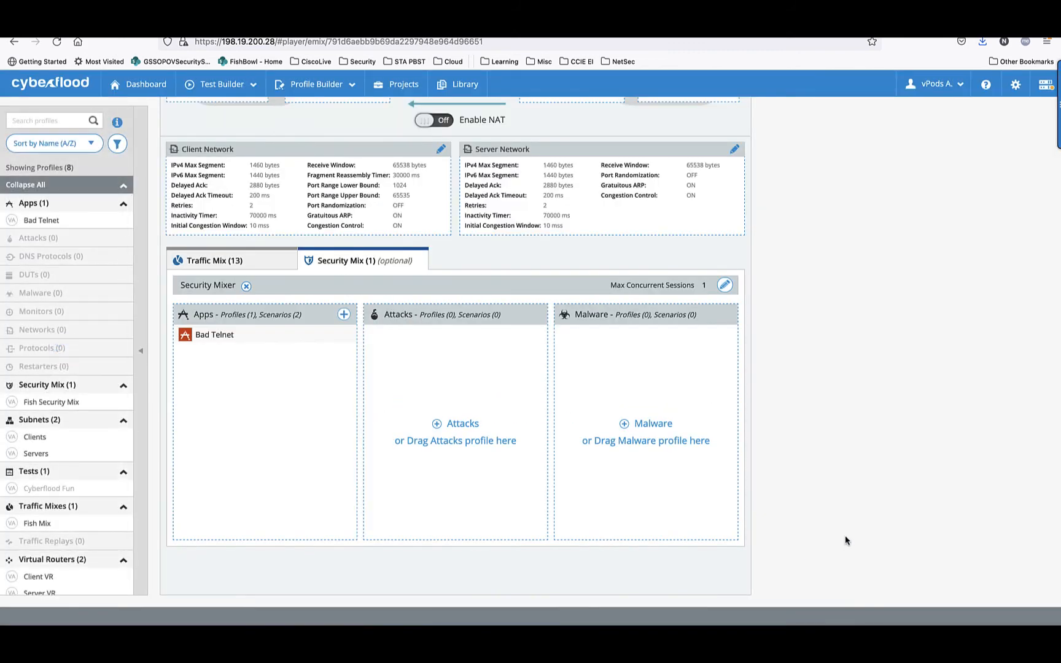
{"action": "scroll", "coordinate": [845, 540], "scroll_direction": "up", "scroll_amount": 5}
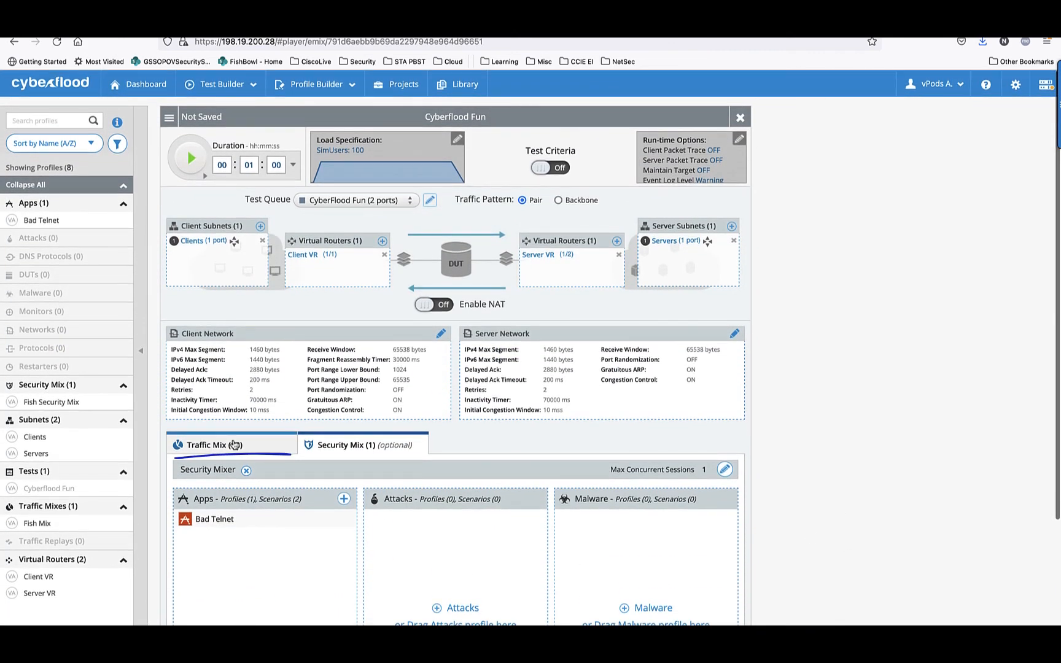
{"action": "left_click", "coordinate": [233, 444]}
{"action": "left_click", "coordinate": [373, 446]}
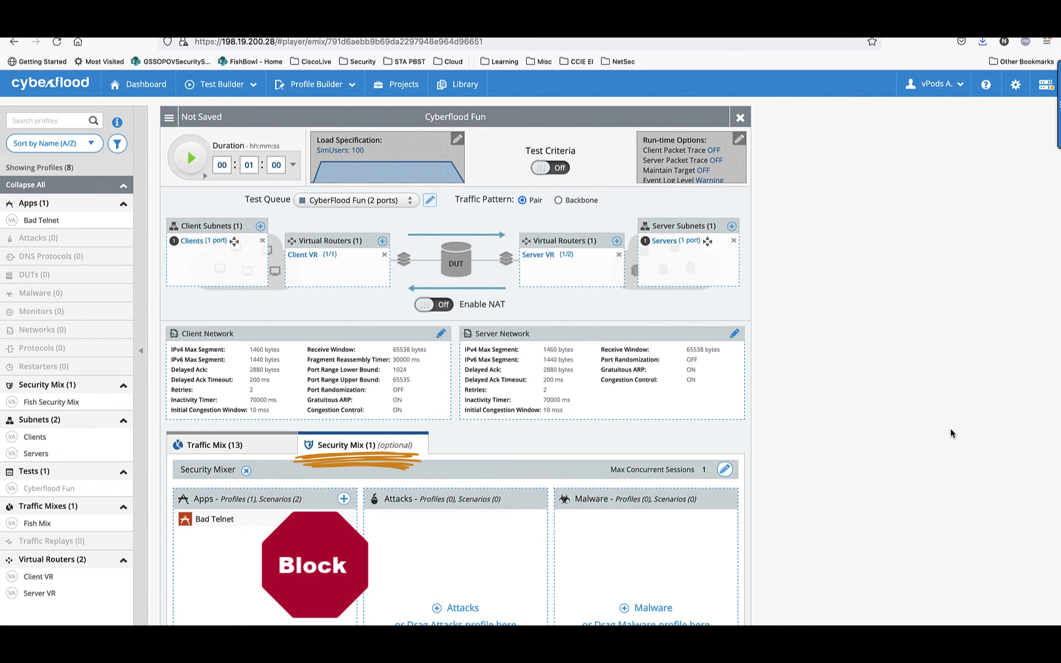
- Save and run the Cyberflood Fun test, and examine the live bandwidth, Traffic Mix Transactions and Security Mix Transactions charts
{"action": "left_click", "coordinate": [188, 161]}
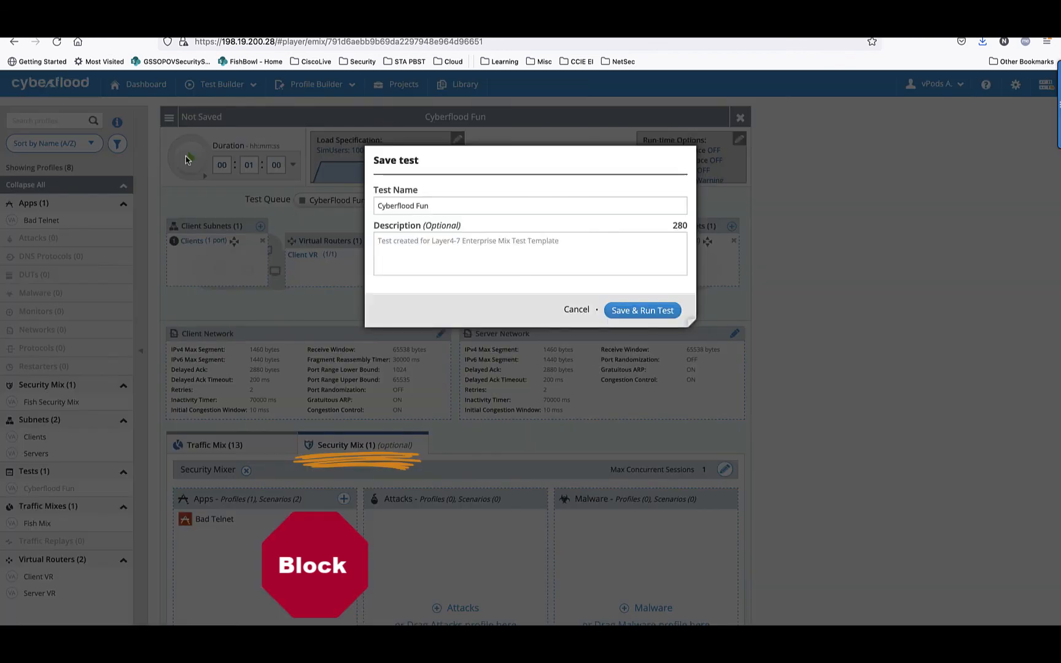
{"action": "left_click", "coordinate": [642, 311]}
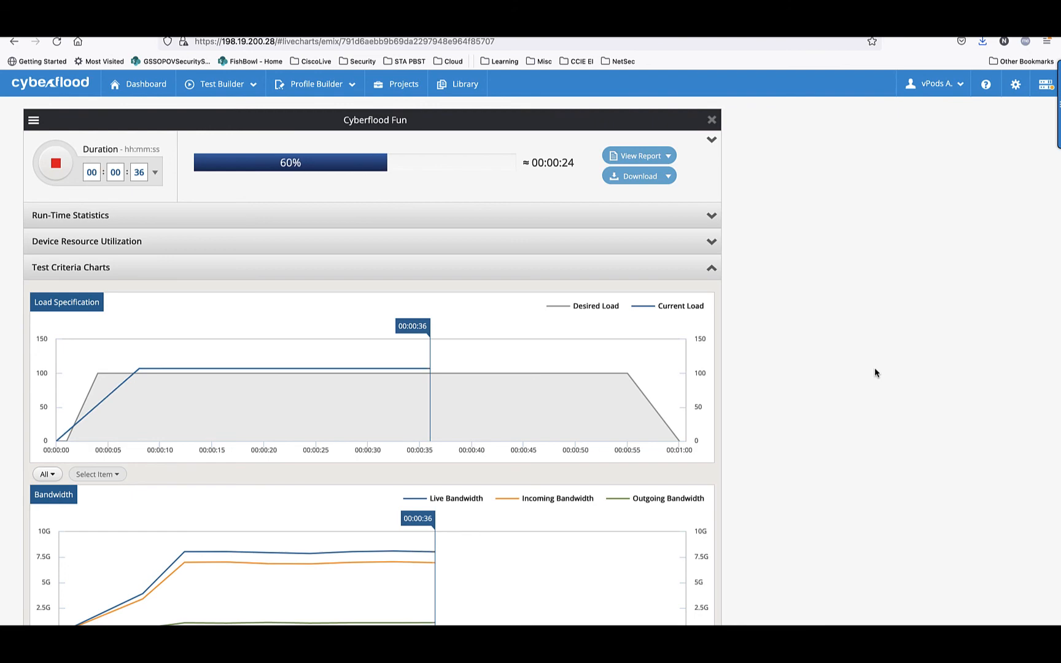
{"action": "scroll", "coordinate": [873, 371], "scroll_direction": "down", "scroll_amount": 5}
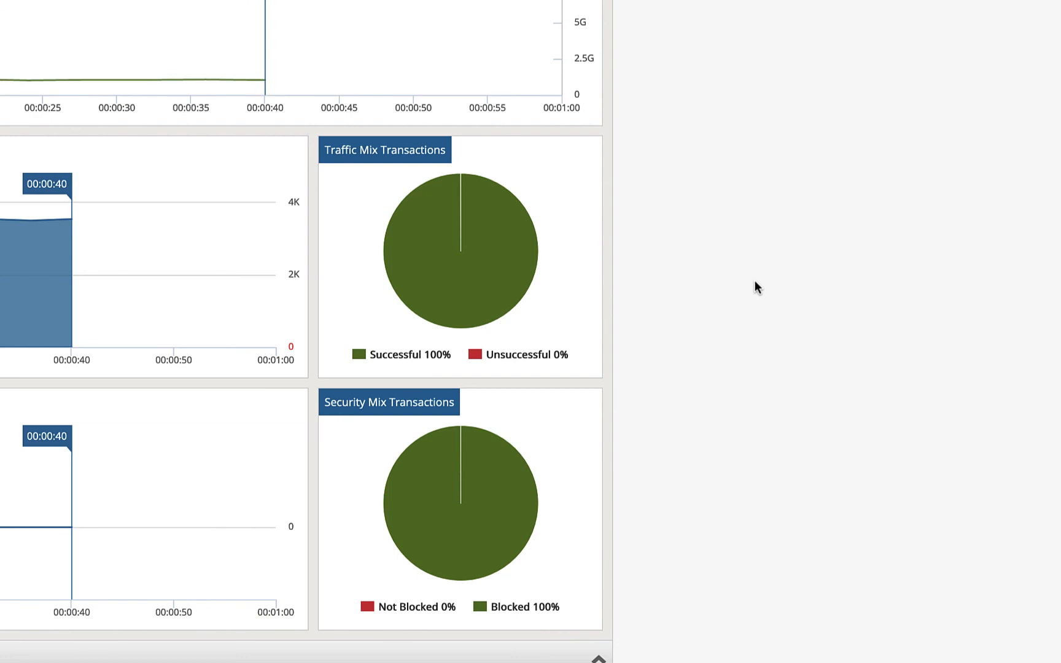
{"action": "scroll", "coordinate": [400, 283], "scroll_direction": "up", "scroll_amount": 4}
{"action": "scroll", "coordinate": [596, 451], "scroll_direction": "down", "scroll_amount": 1}
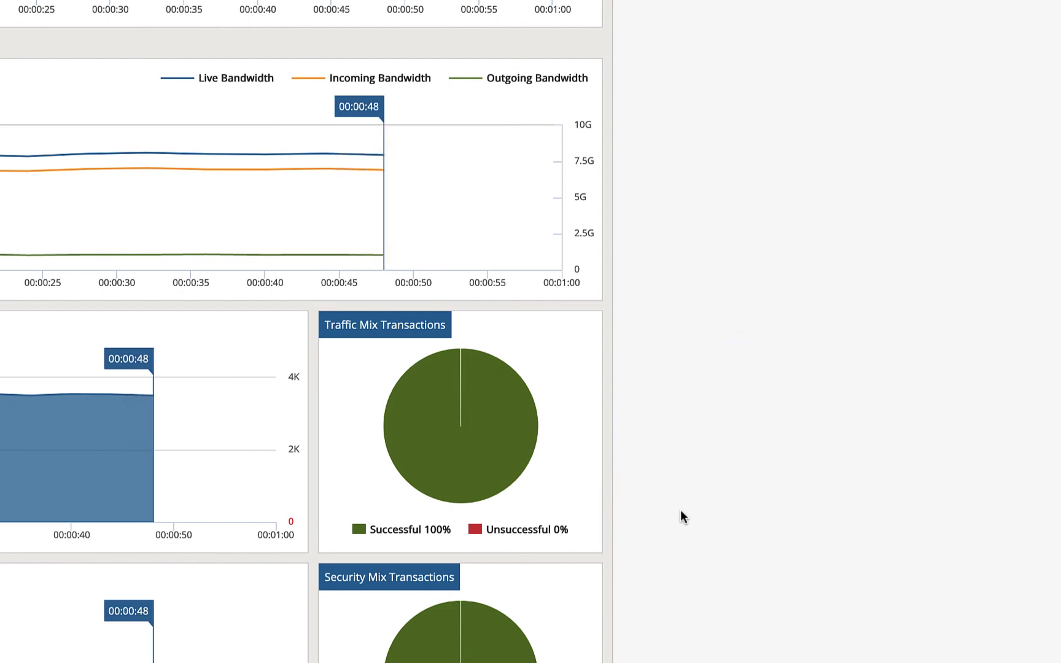
{"action": "scroll", "coordinate": [681, 509], "scroll_direction": "down", "scroll_amount": 4}
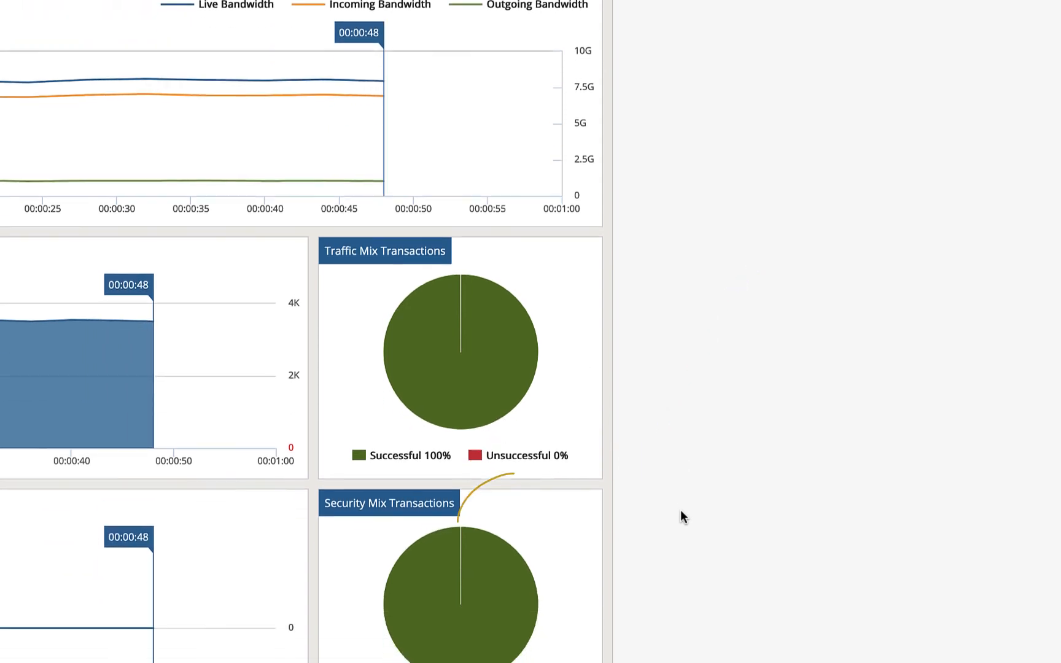